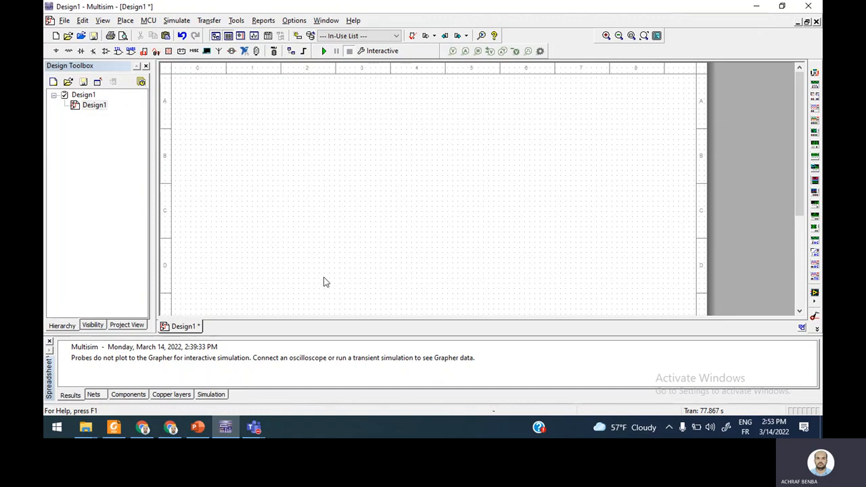
Switch to PowerPoint to examine the Question 3 circuit and its component values, and return to Multisim.
click(198, 427)
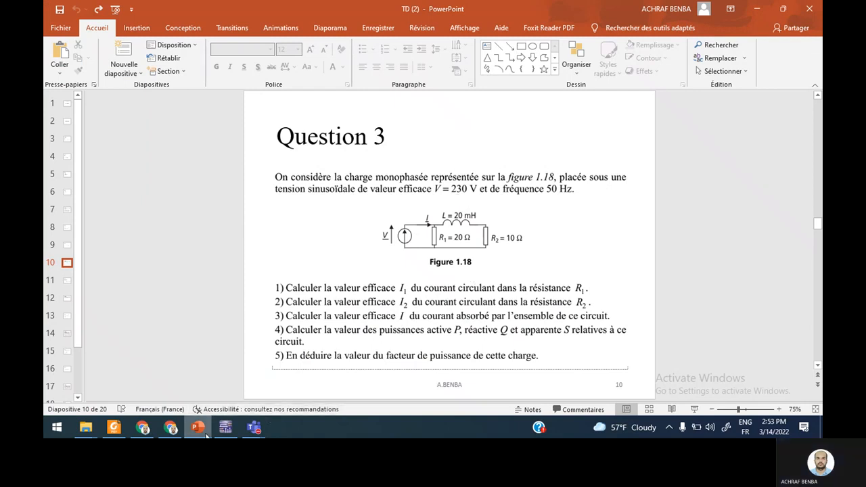
mouse_move(202, 436)
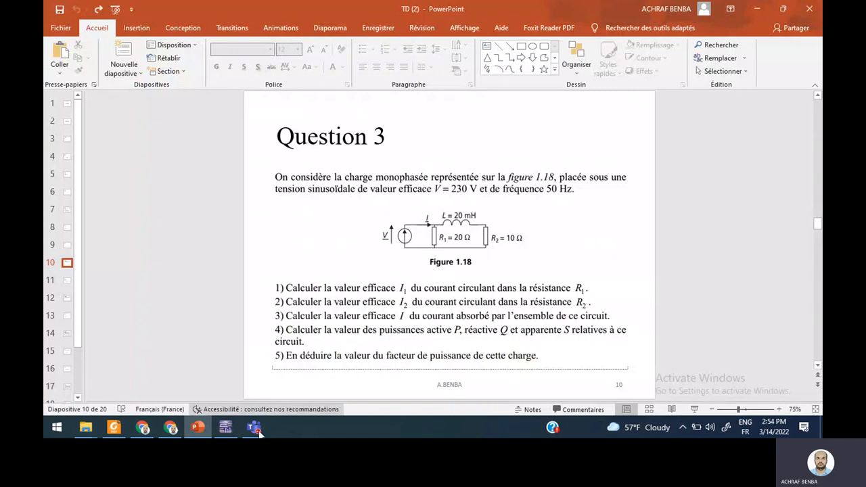
click(225, 427)
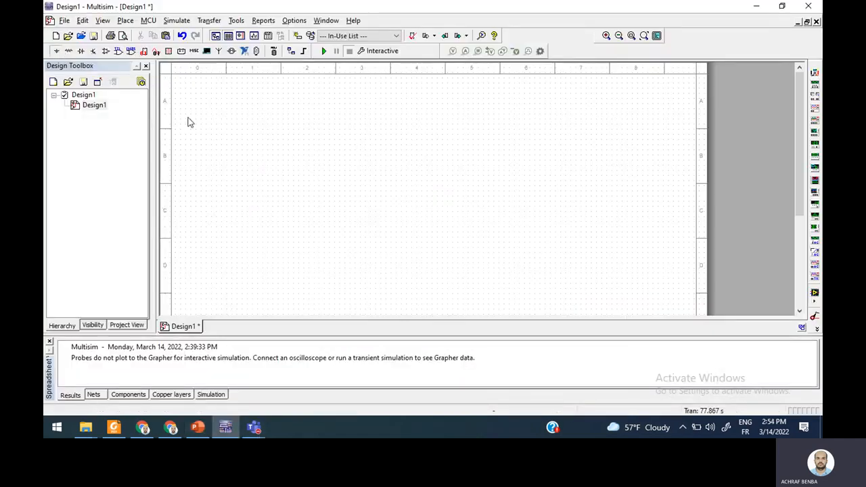
Place an AC_POWER source from the POWER_SOURCES family on the empty schematic.
click(56, 51)
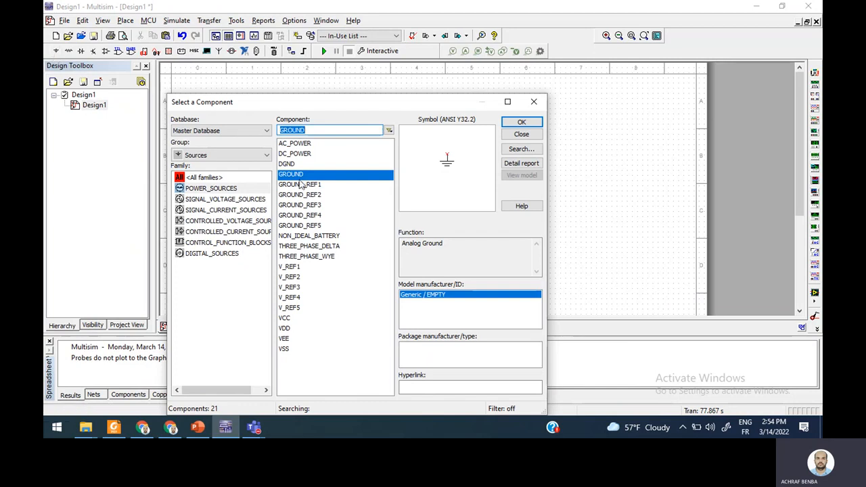
click(306, 145)
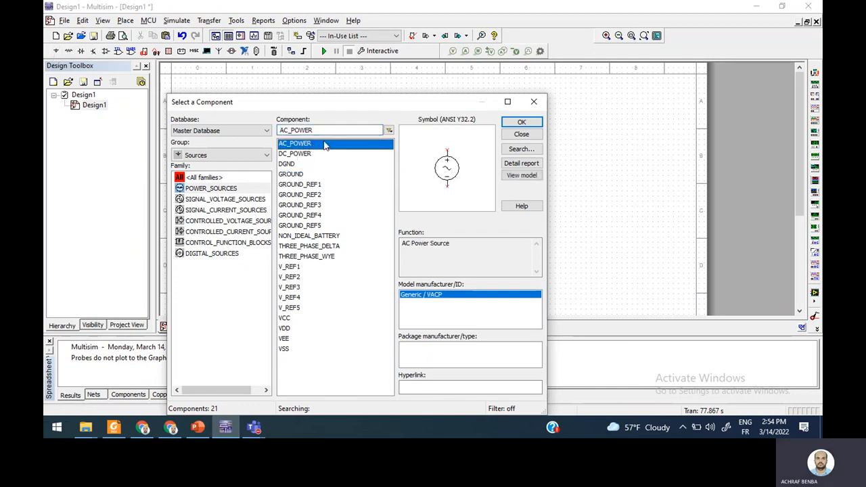
click(522, 124)
click(311, 200)
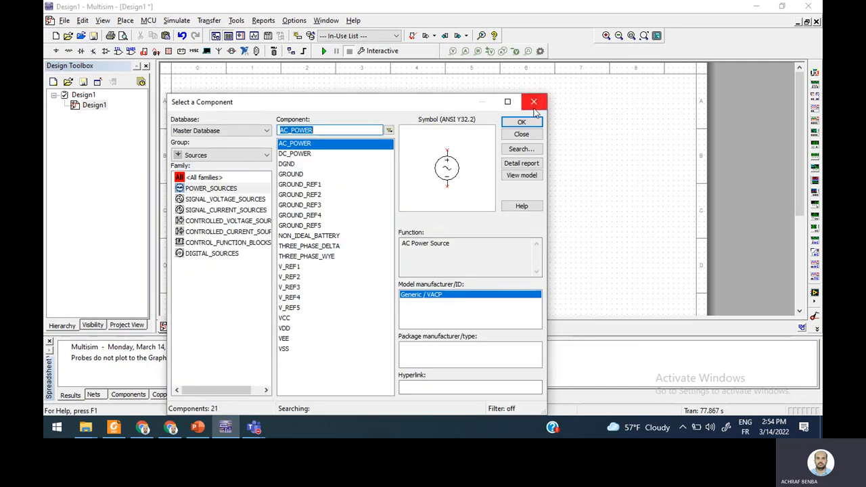
click(534, 102)
Set the AC source to 230 V RMS and 50 Hz, and move it down and to the left on the sheet.
double_click(310, 182)
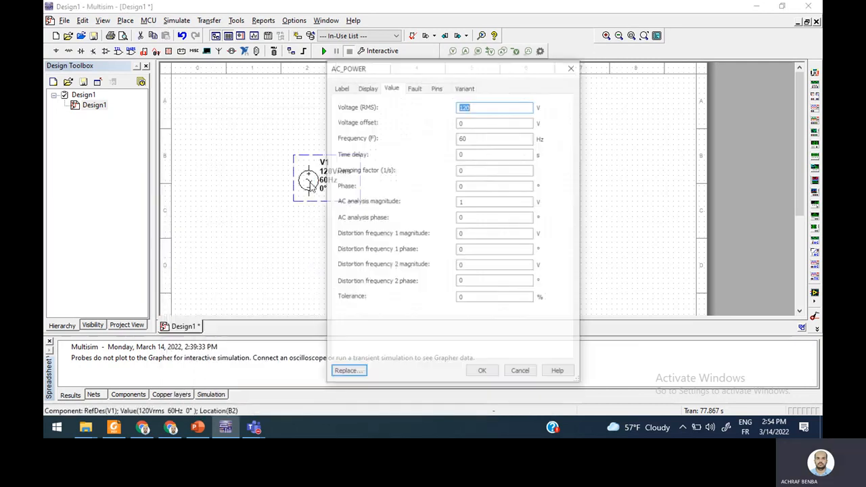
text(23)
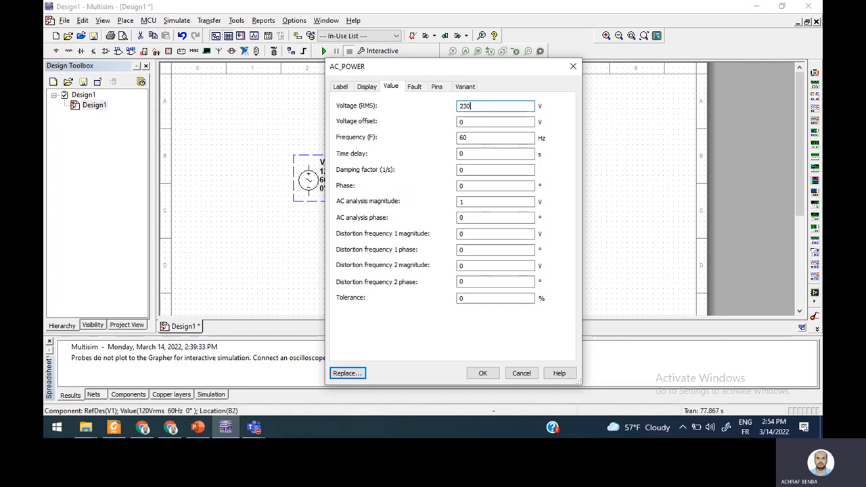
click(197, 428)
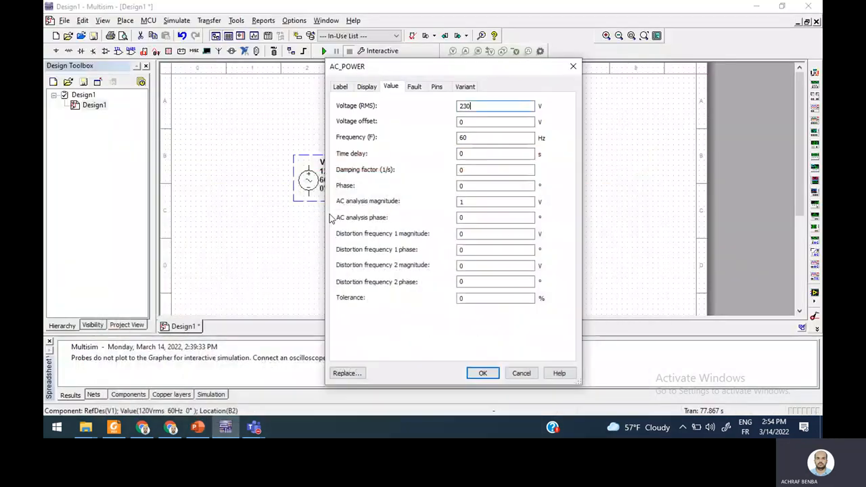
click(197, 428)
double_click(499, 137)
text(50)
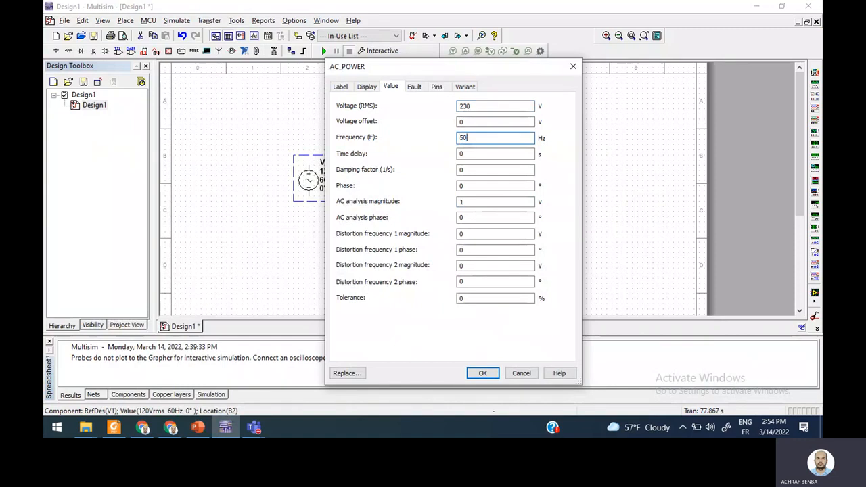
key(Return)
drag(306, 181, 255, 209)
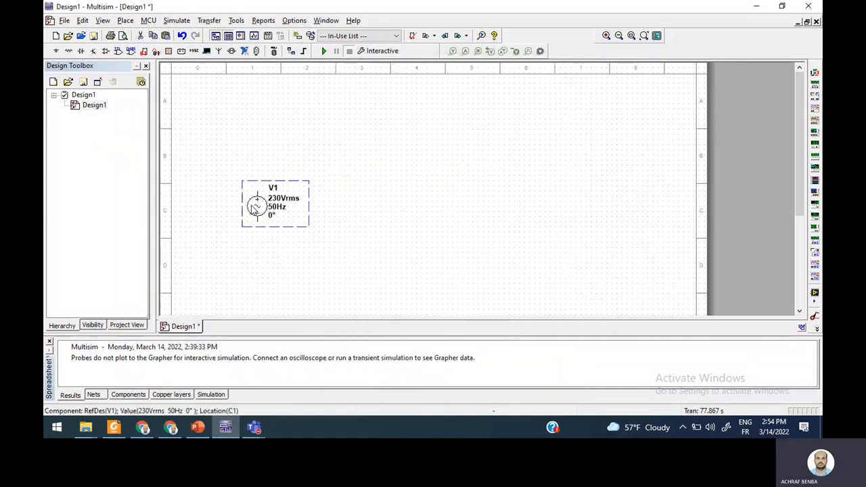
Place a GROUND component directly below the AC source.
click(55, 51)
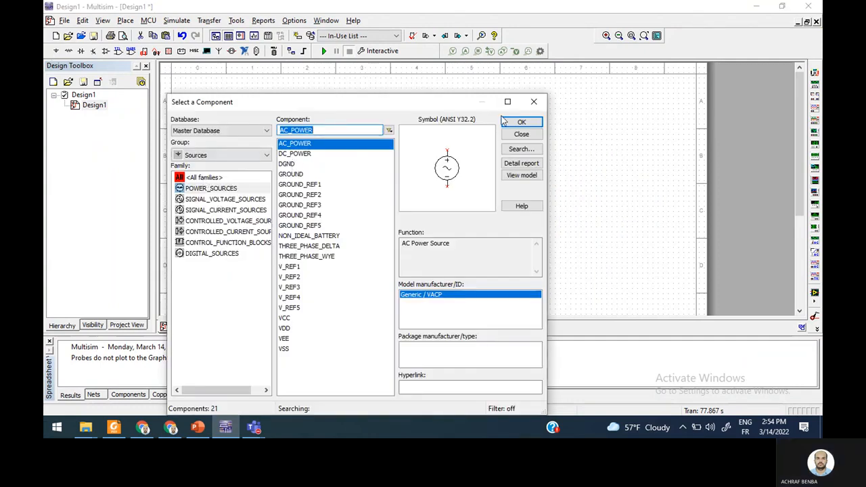
click(291, 174)
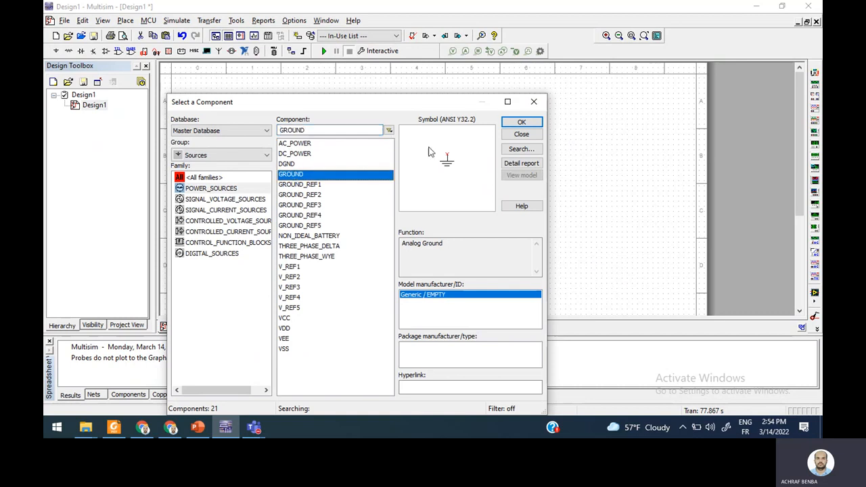
click(520, 122)
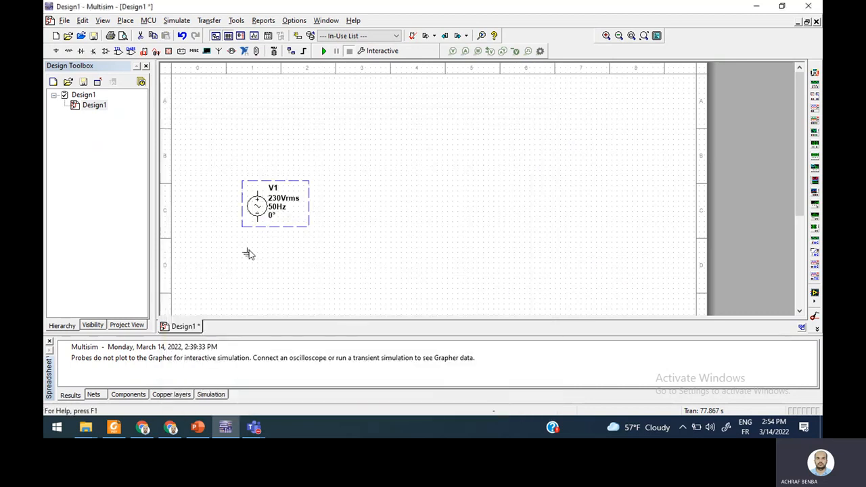
click(256, 261)
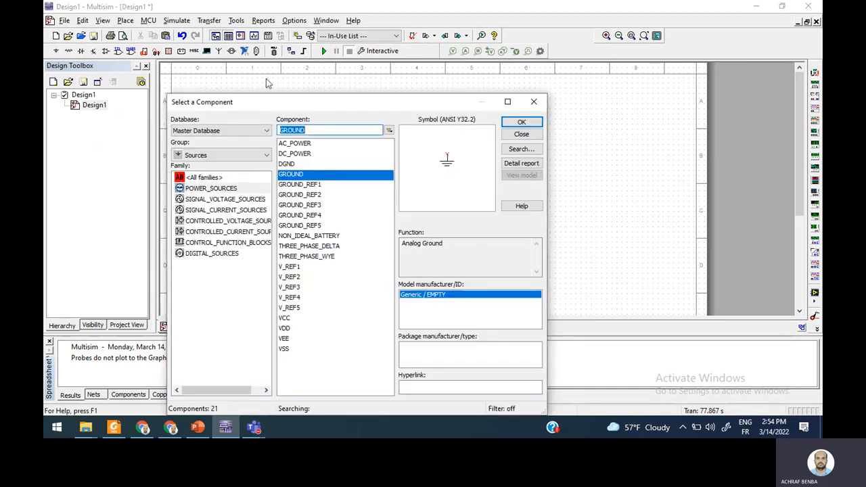
click(534, 102)
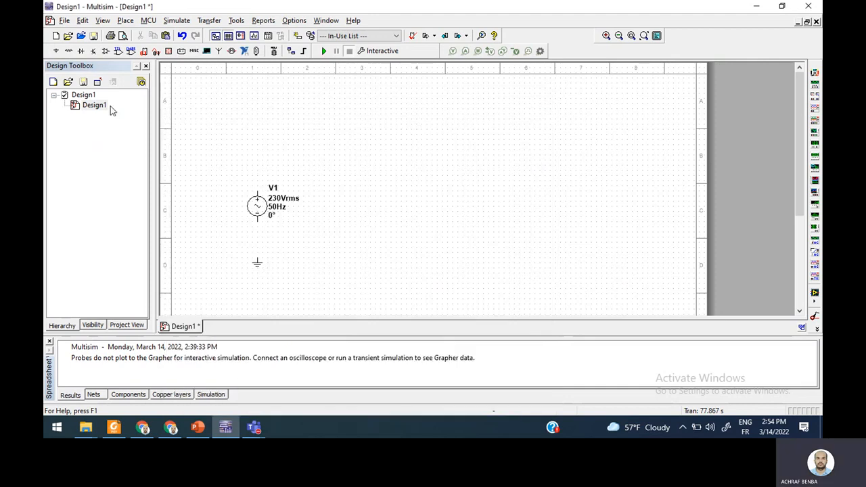
Place an inductor above and to the right of the AC source and set its inductance to 20 mH.
click(68, 50)
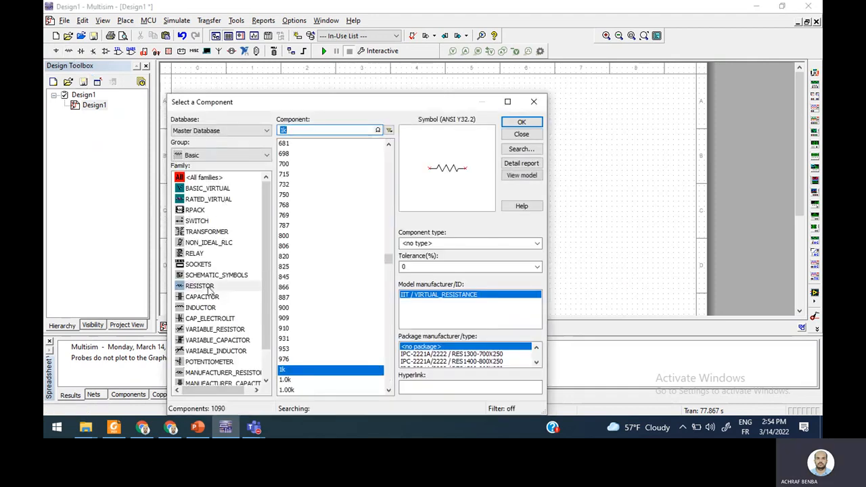
click(199, 308)
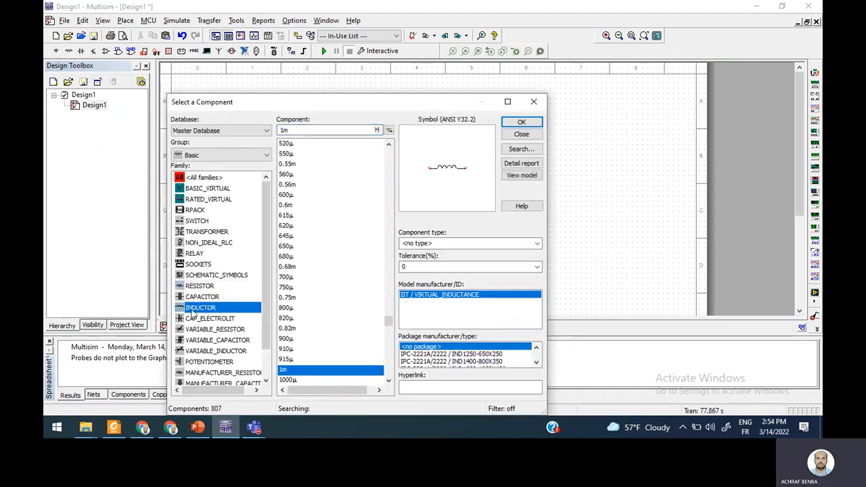
click(521, 122)
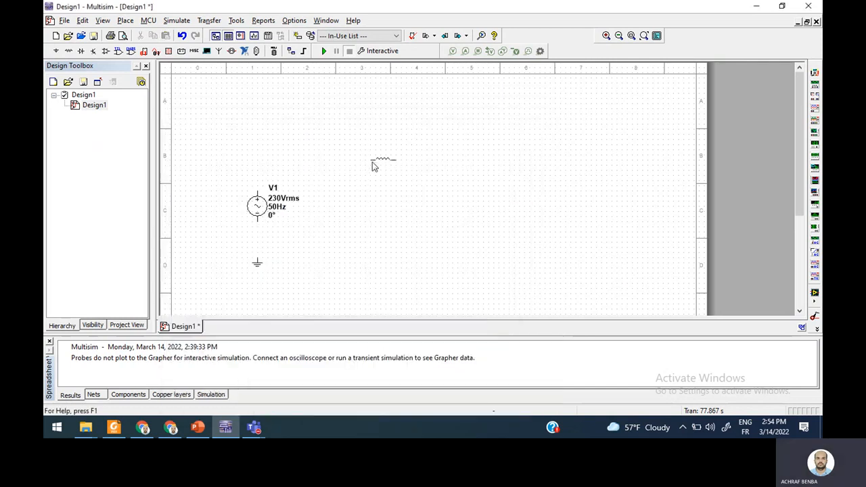
click(434, 154)
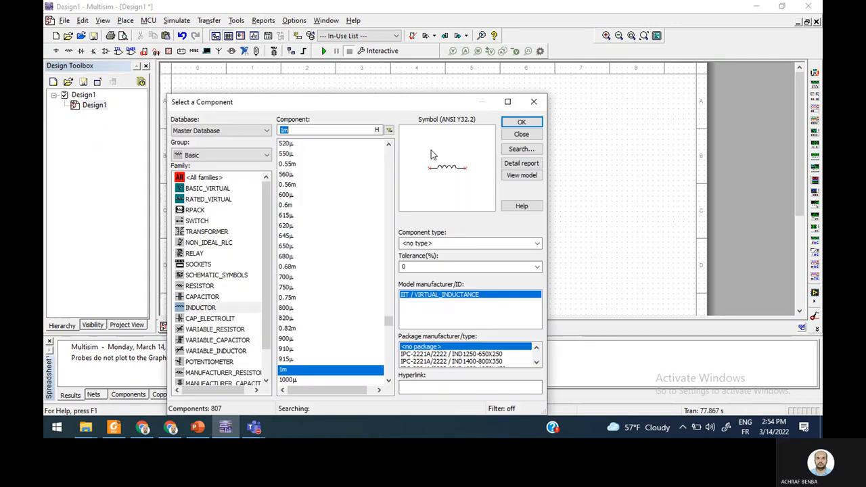
click(559, 99)
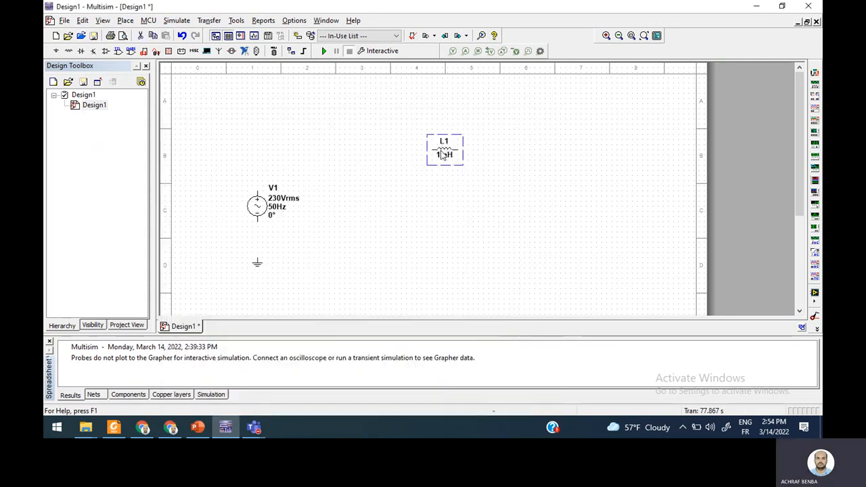
double_click(445, 149)
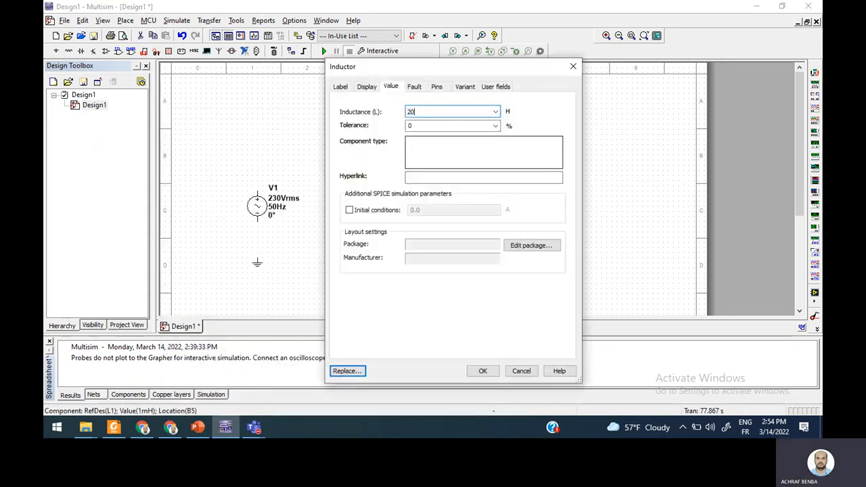
key(Return)
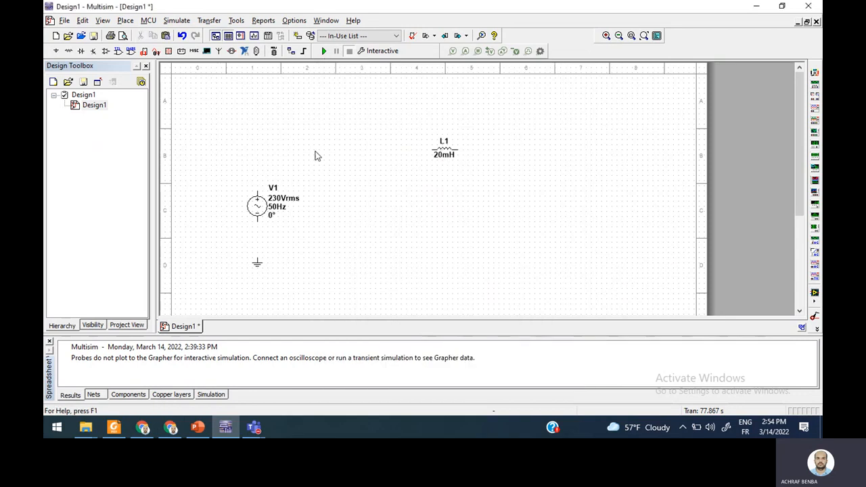
Place two 1 kΩ resistors, one to the right of the inductor and one between the source and the inductor.
click(68, 51)
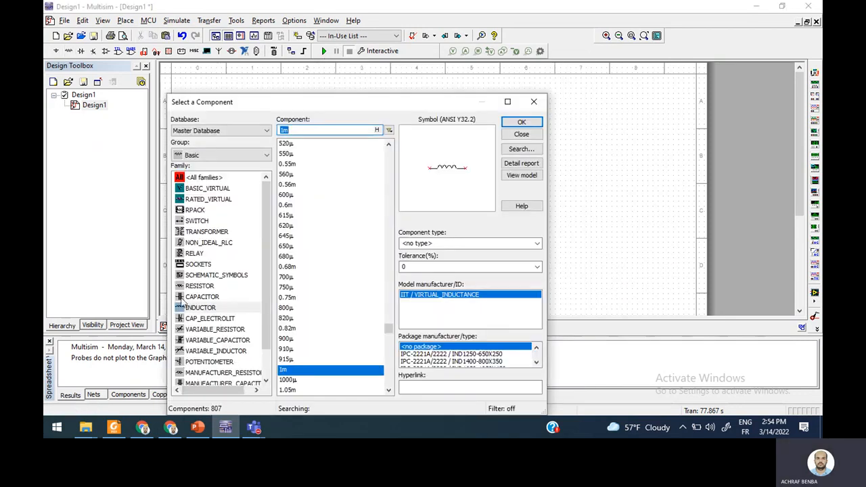
click(202, 286)
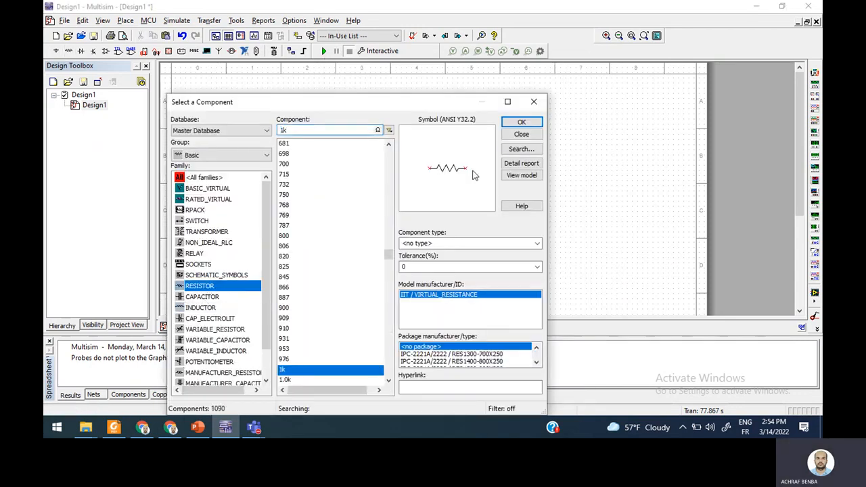
click(521, 122)
key(Escape)
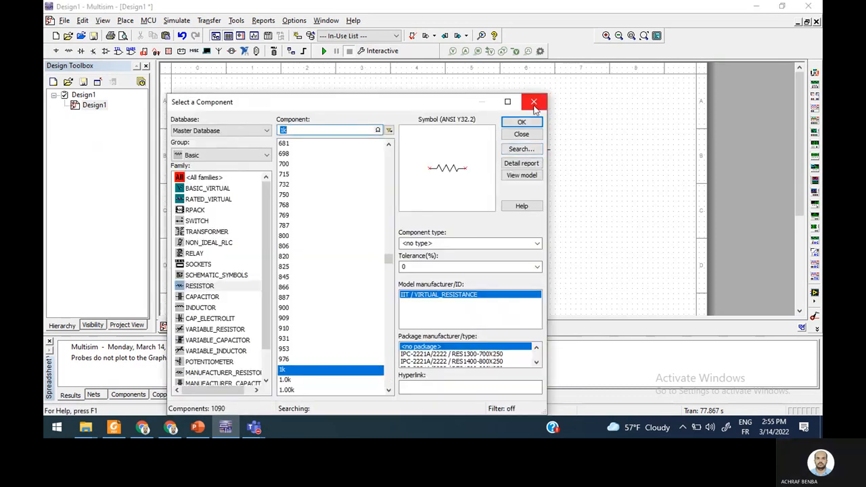
click(525, 123)
click(369, 197)
click(534, 101)
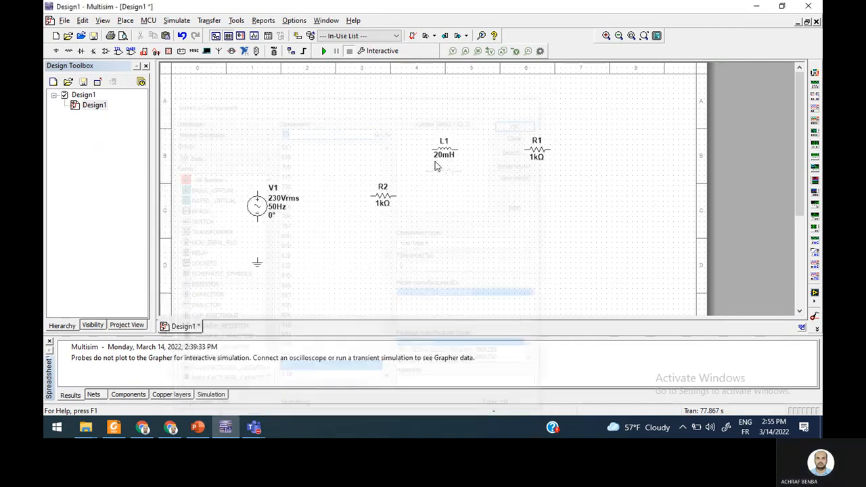
Rotate resistor R2 by 90° clockwise and check the resistor values on the Question 3 slide in PowerPoint.
right_click(379, 198)
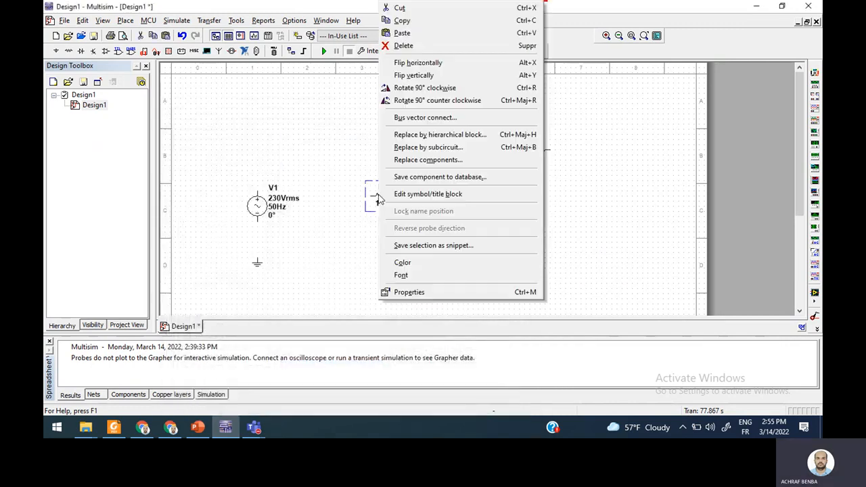
click(425, 88)
click(197, 428)
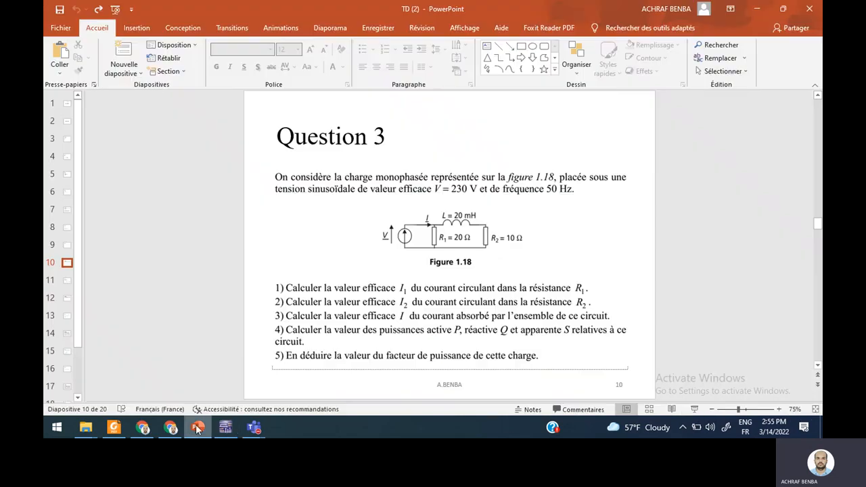
click(197, 428)
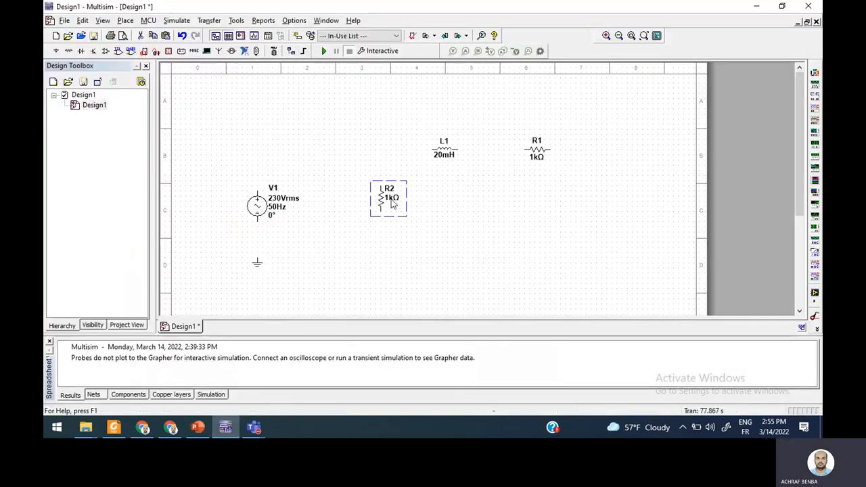
Try to set the vertical resistor's resistance to 20 Ω and change its reference designator to R1.
double_click(392, 193)
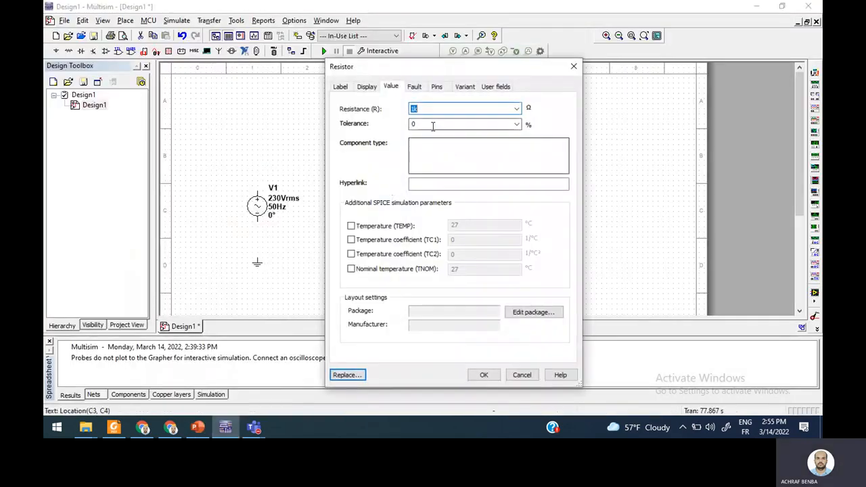
text(20)
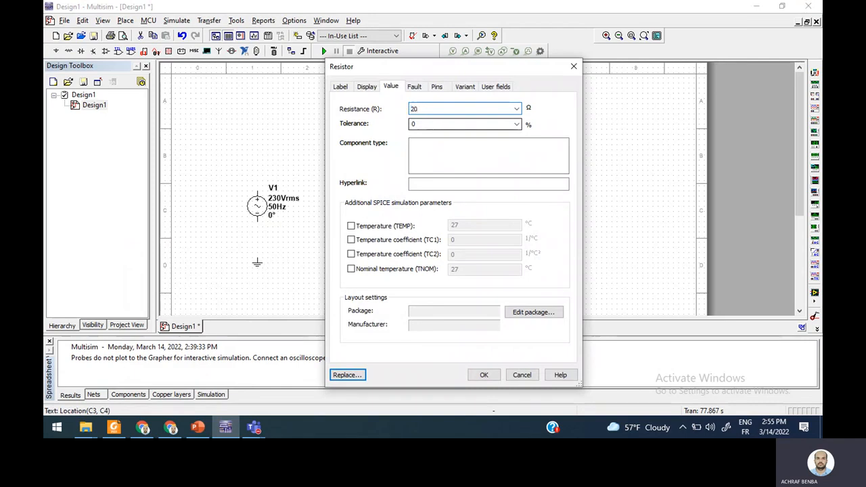
click(333, 91)
double_click(372, 119)
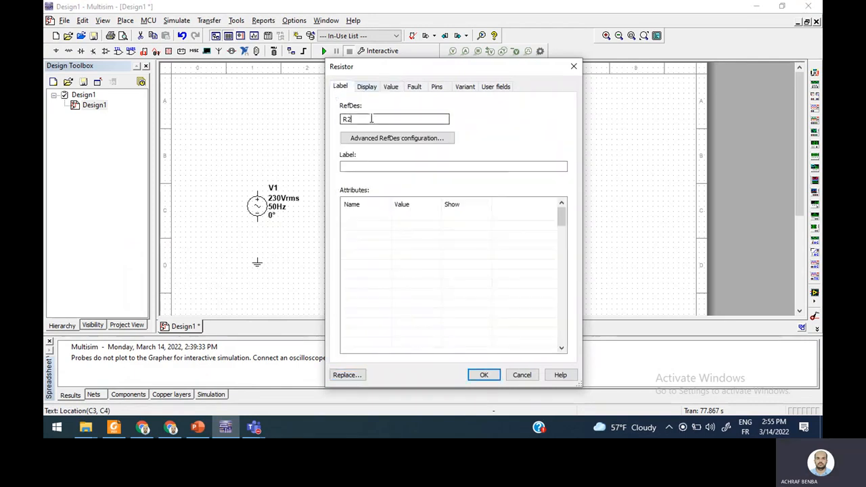
text(R)
key(Return)
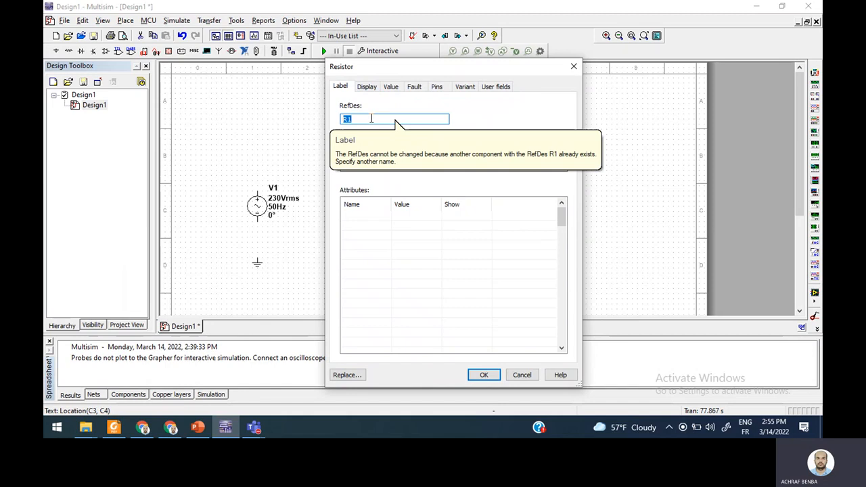
click(517, 375)
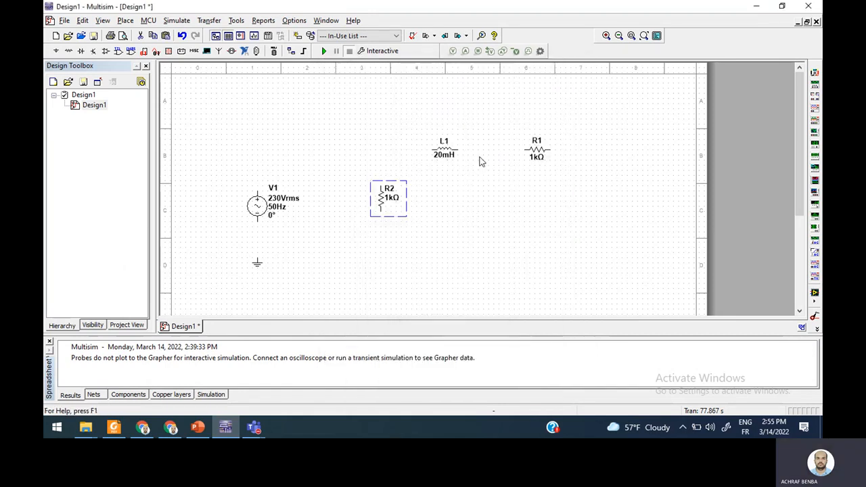
Change the horizontal resistor's reference designator to R3 and the vertical resistor's to R1.
double_click(546, 150)
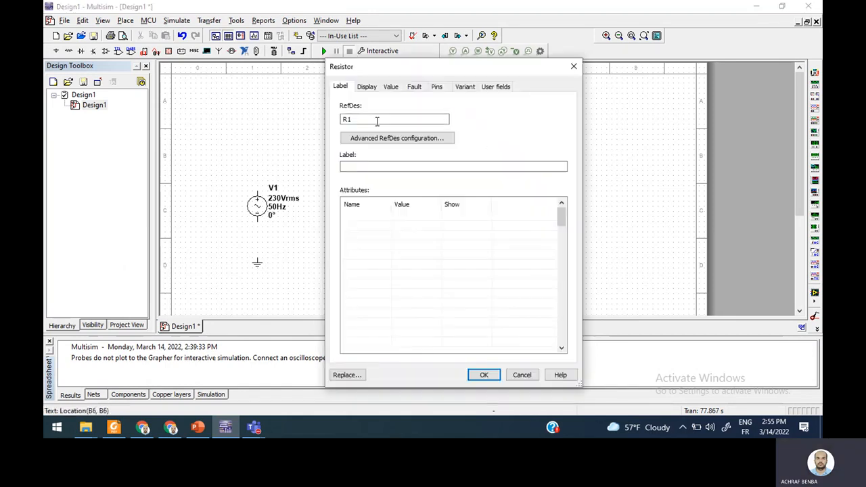
text(3)
key(Return)
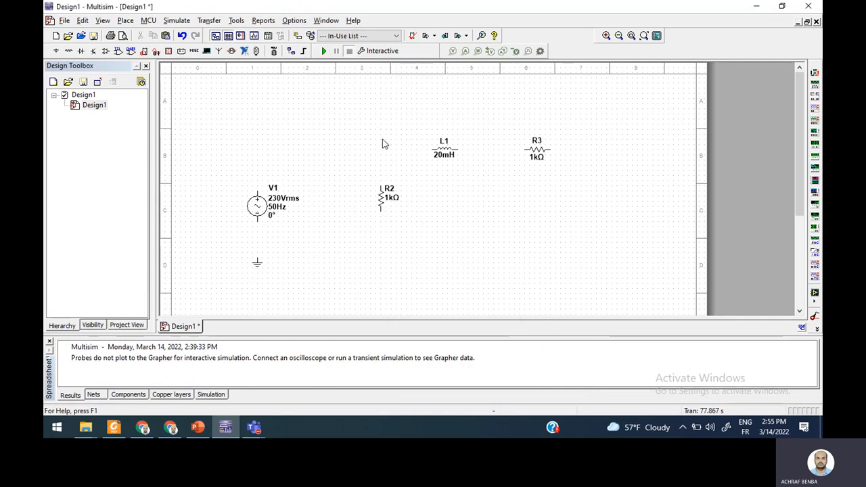
double_click(394, 190)
click(370, 120)
key(BackSpace)
text(1)
key(Return)
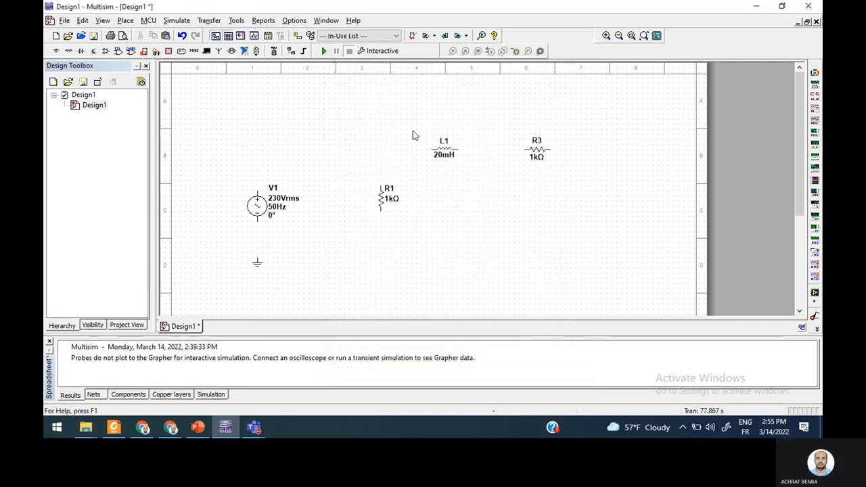
Change the horizontal resistor's reference designator to R2 and set its resistance to 10 Ω.
double_click(535, 139)
click(369, 120)
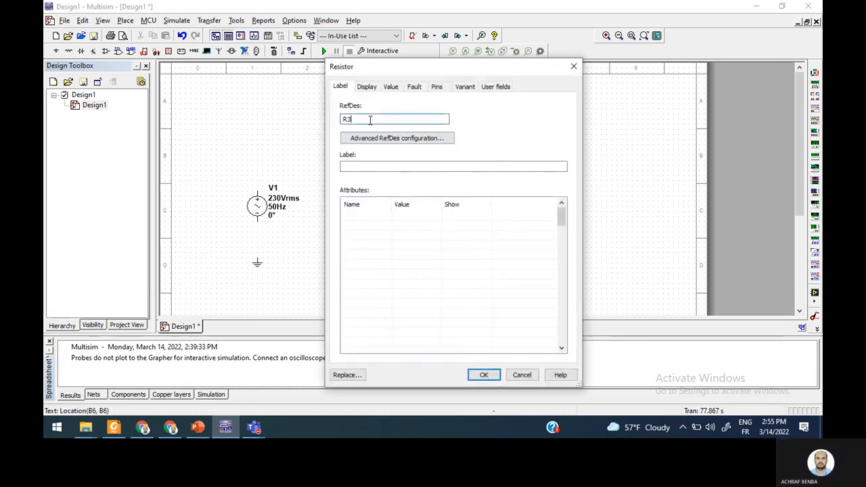
text(2)
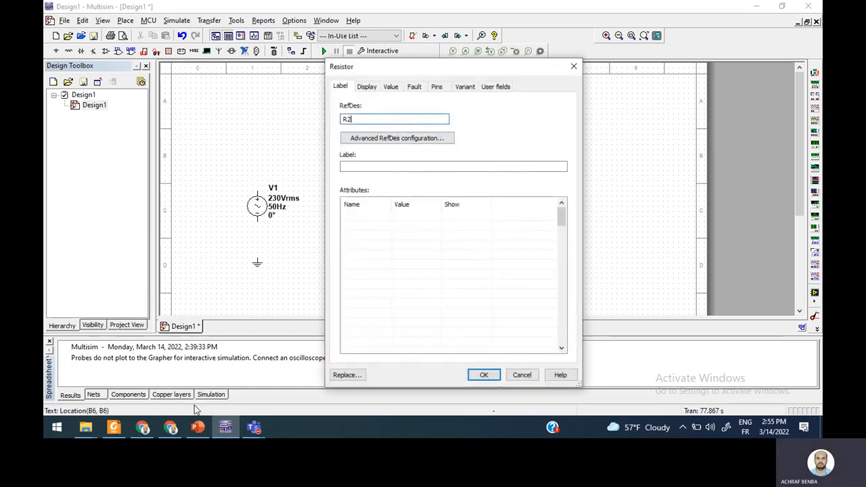
click(196, 431)
click(193, 436)
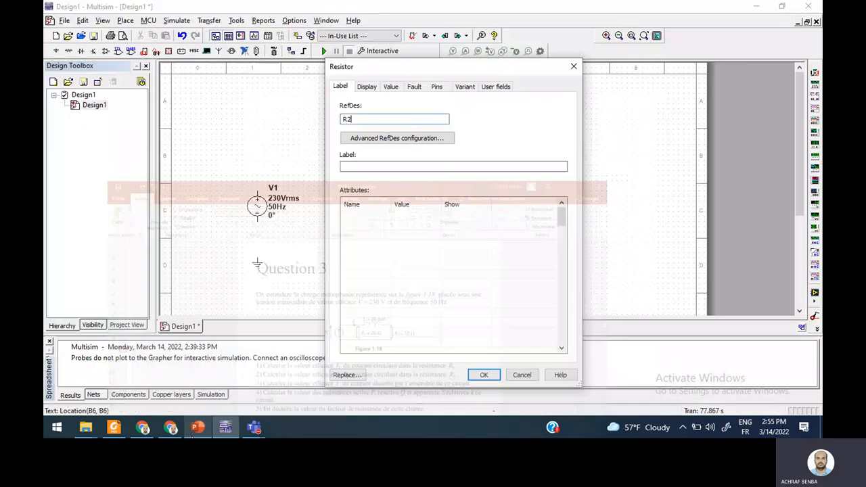
click(381, 88)
click(391, 87)
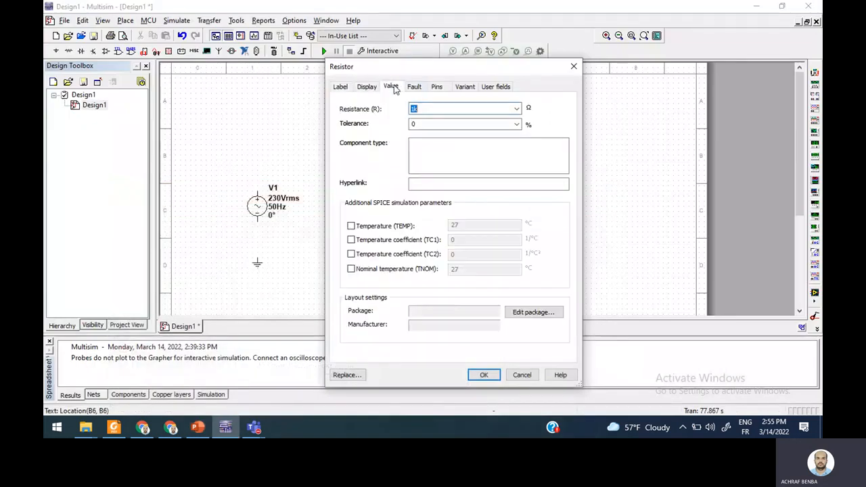
click(449, 108)
key(Return)
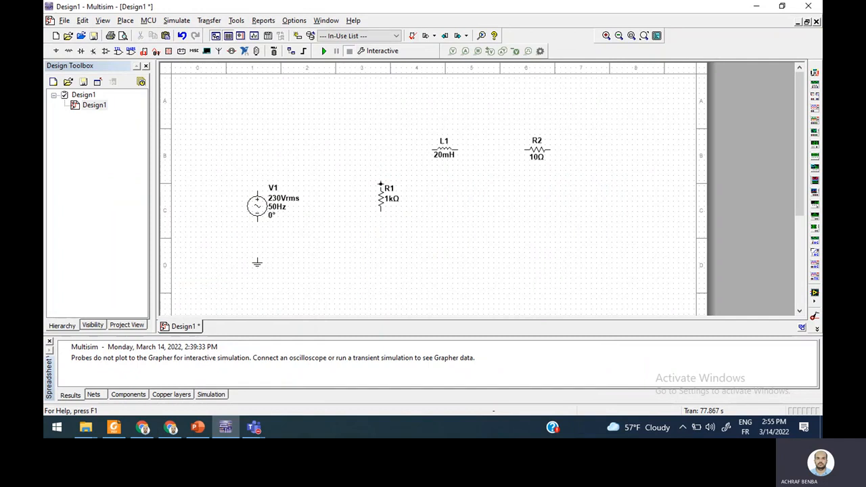
Wire the upper end of R1 to inductor L1 and the other end of L1 to R2.
click(384, 147)
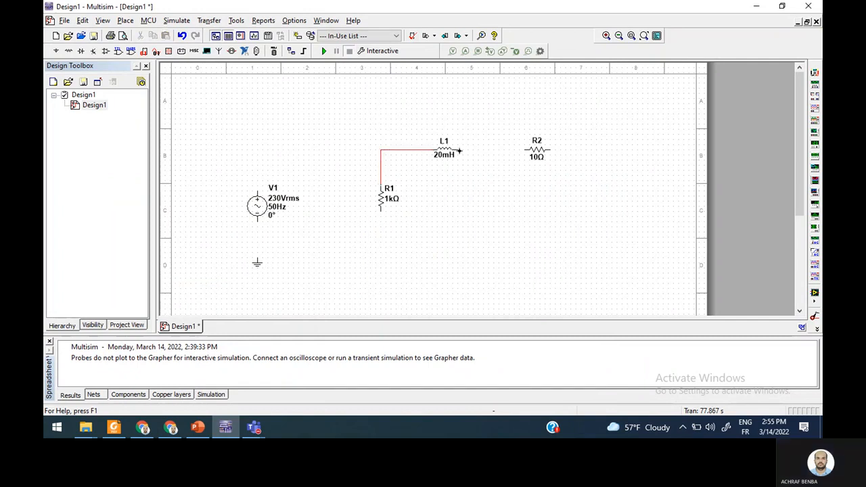
click(526, 150)
click(550, 155)
Complete the loop by wiring R2, R1 and ground to the source's negative side and its positive terminal to the R1–L1 node.
click(555, 150)
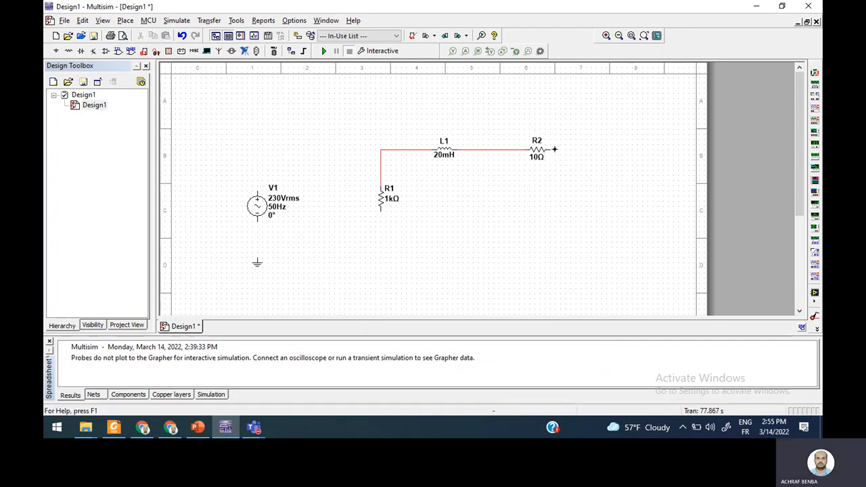
click(586, 238)
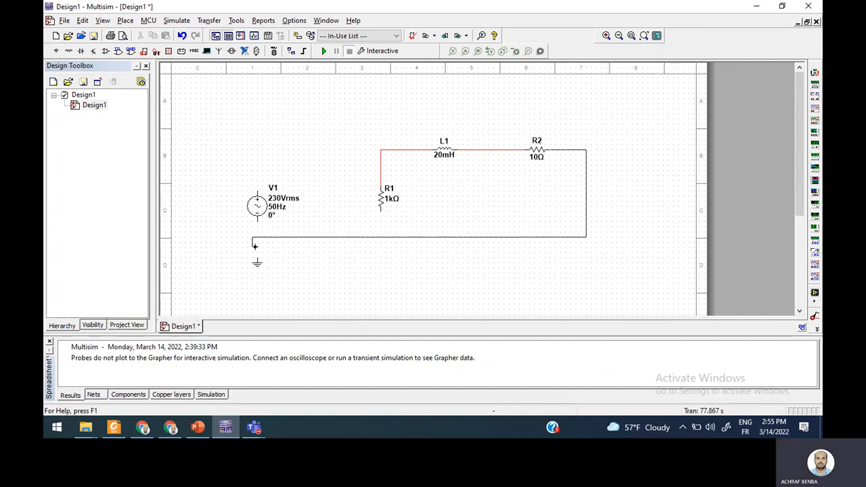
click(258, 220)
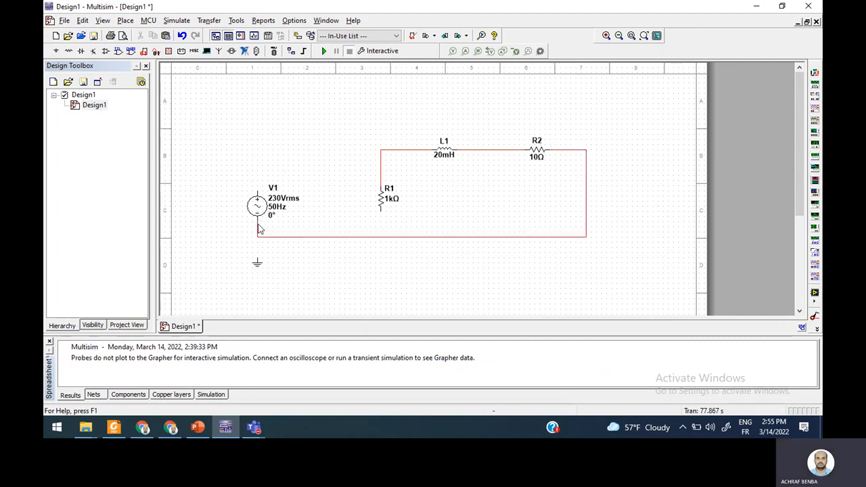
click(258, 193)
click(381, 150)
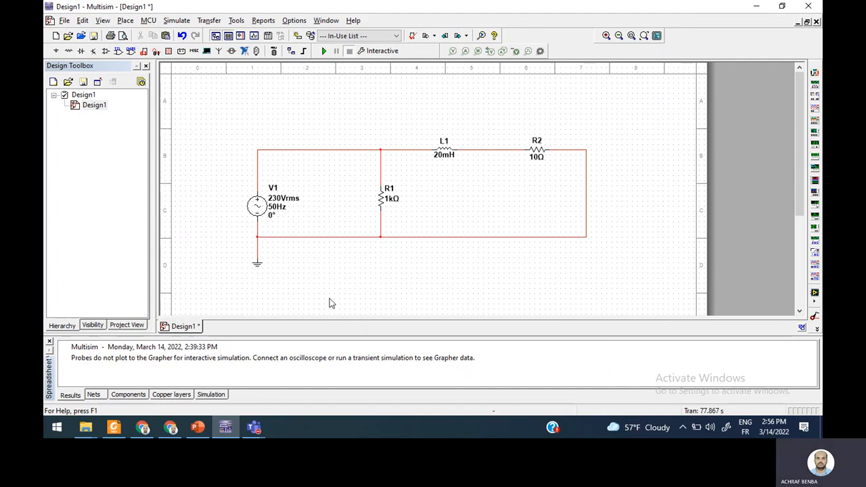
Run the interactive simulation briefly and stop it.
click(324, 53)
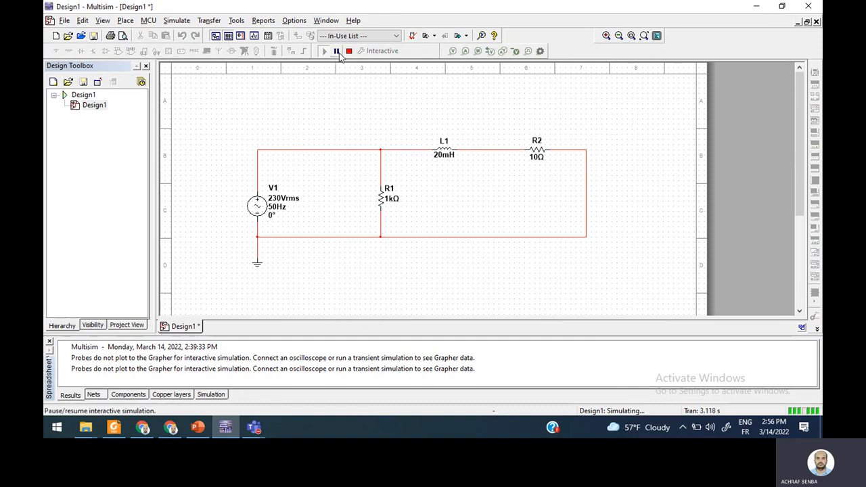
click(350, 51)
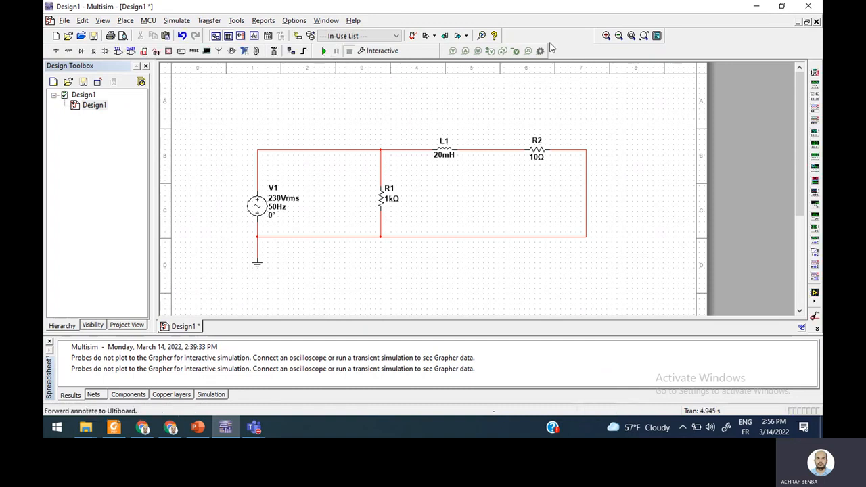
Place a multimeter to the right of R1 and move R1 slightly down along its branch.
click(815, 74)
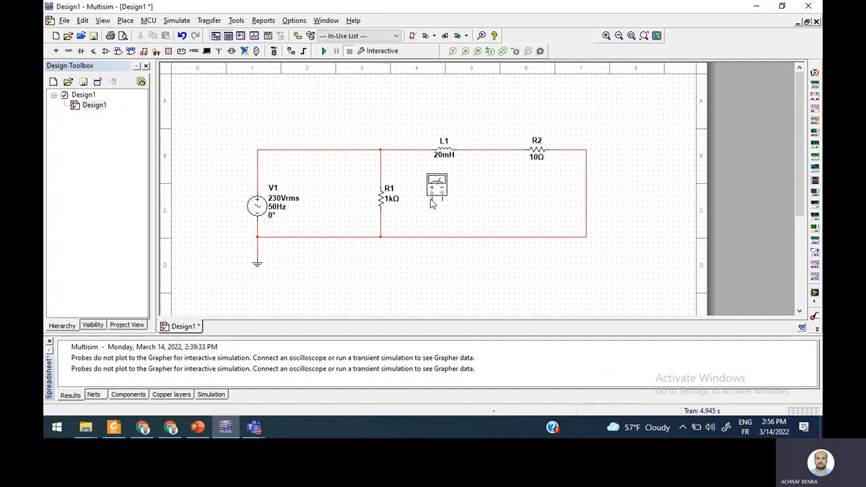
click(432, 204)
mouse_move(389, 191)
mouse_down()
mouse_move(387, 205)
mouse_move(389, 185)
mouse_up()
click(384, 204)
drag(387, 220, 387, 235)
Set multimeter XMM1 to measure AC current and close its window.
double_click(434, 190)
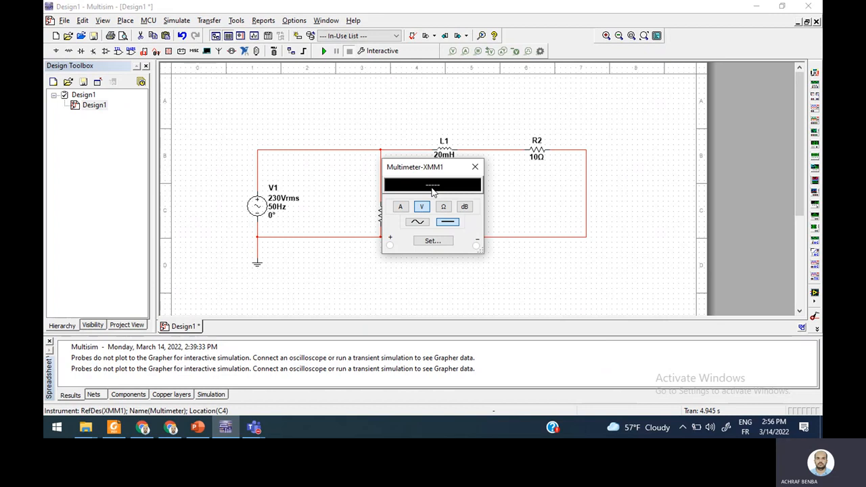
click(401, 208)
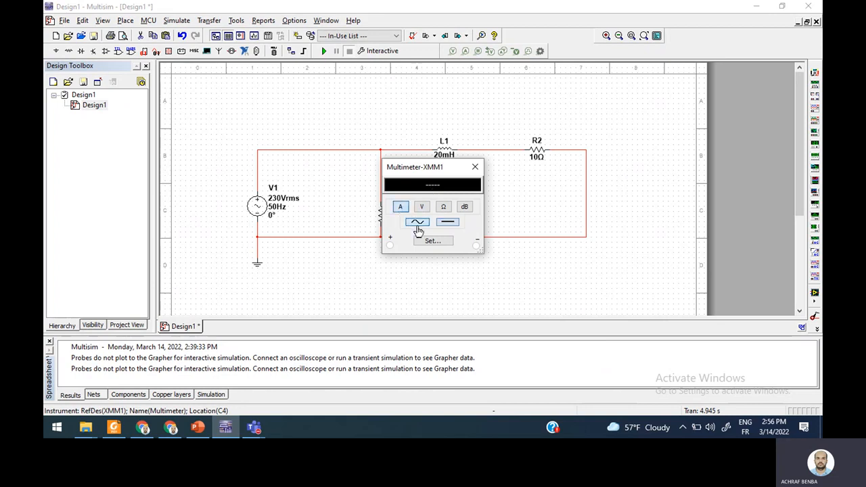
click(475, 166)
Move XMM1 to the left of R1 and insert it in series above R1, deleting the wire segment that bypasses it.
drag(439, 191, 351, 187)
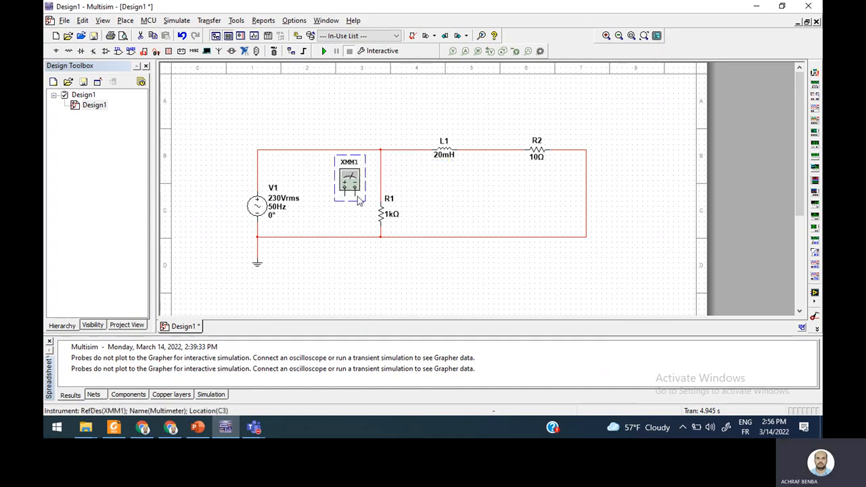
click(354, 196)
click(380, 195)
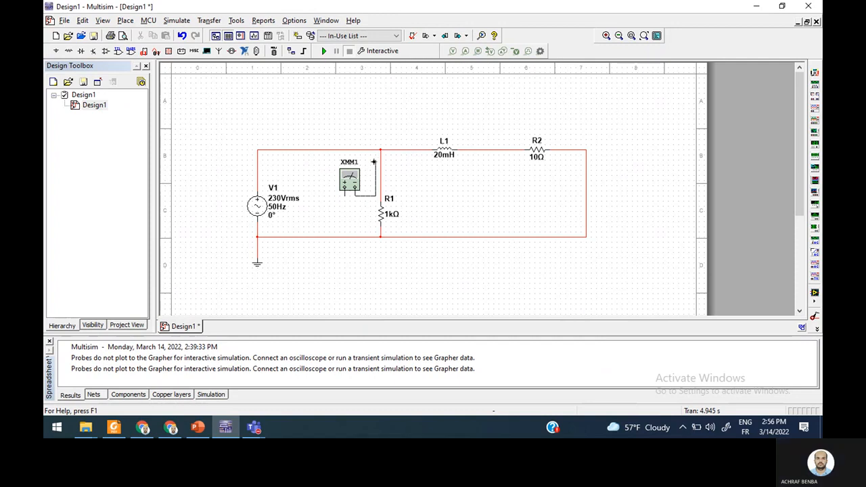
click(379, 158)
click(379, 185)
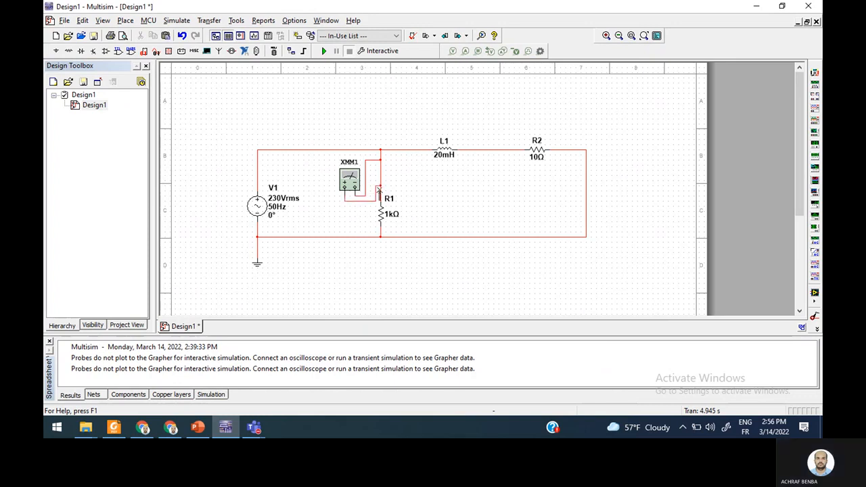
key(Delete)
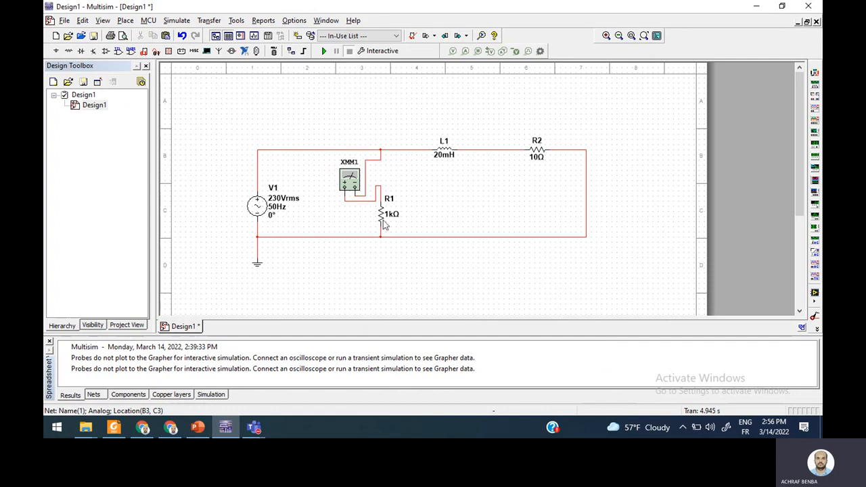
Rotate XMM1 90° counter clockwise and shift it slightly closer to the R1 branch.
right_click(356, 186)
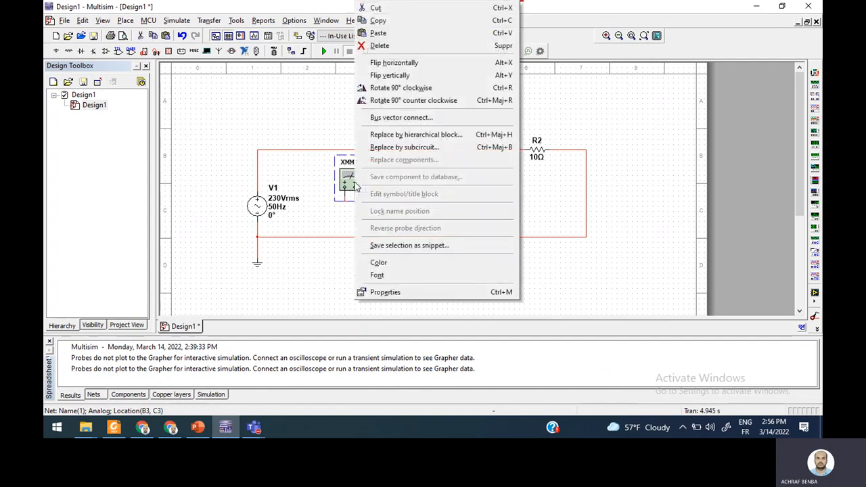
click(389, 101)
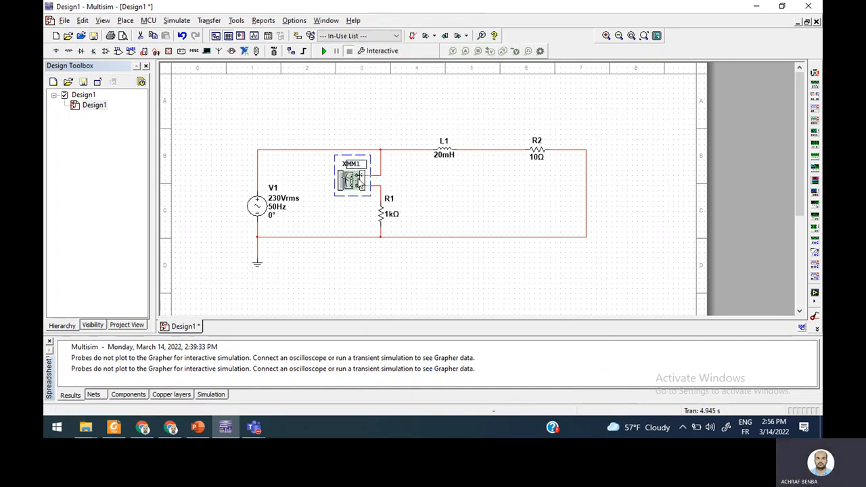
drag(352, 182, 358, 183)
click(344, 219)
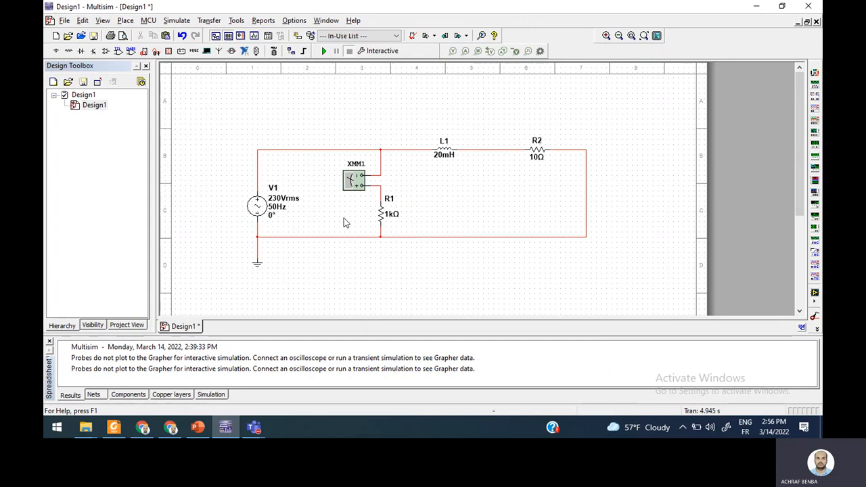
Insert a second multimeter in series before L1, deleting the bypassing wire segment and moving the meter close to the wire.
click(816, 95)
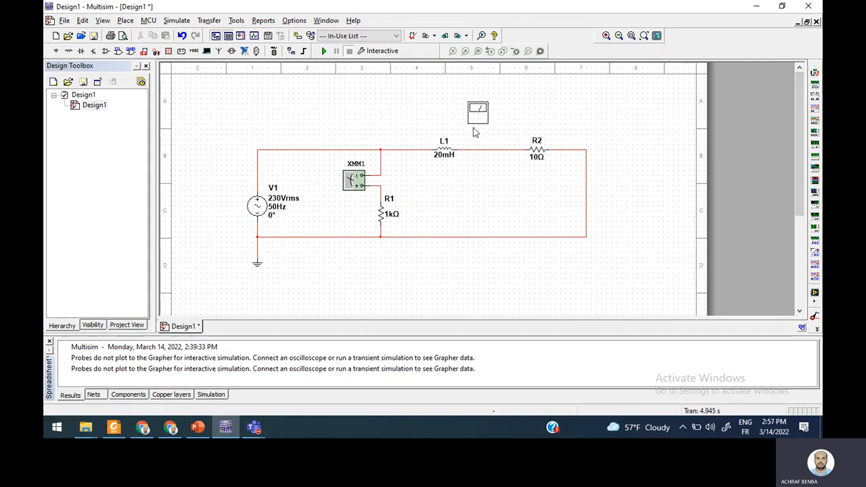
click(408, 132)
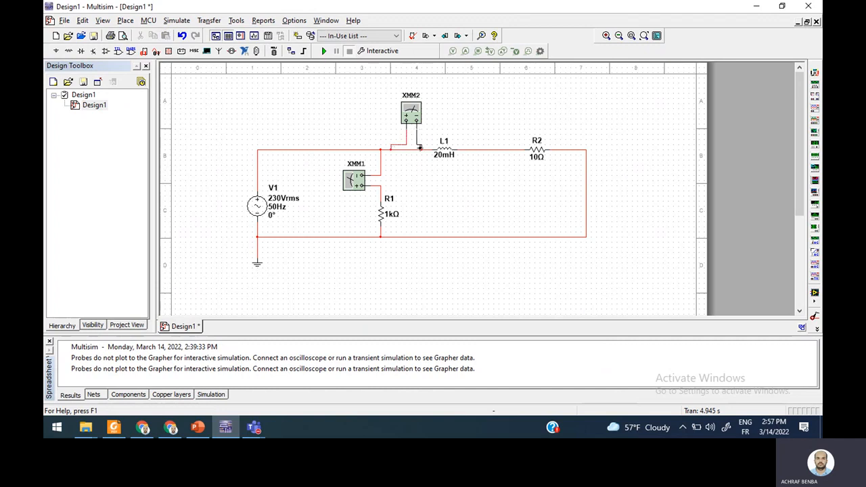
click(421, 148)
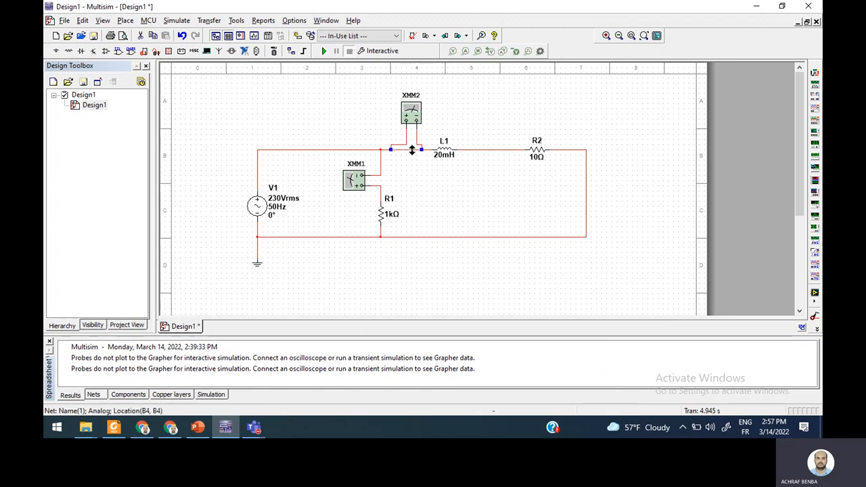
drag(415, 117, 410, 136)
click(418, 180)
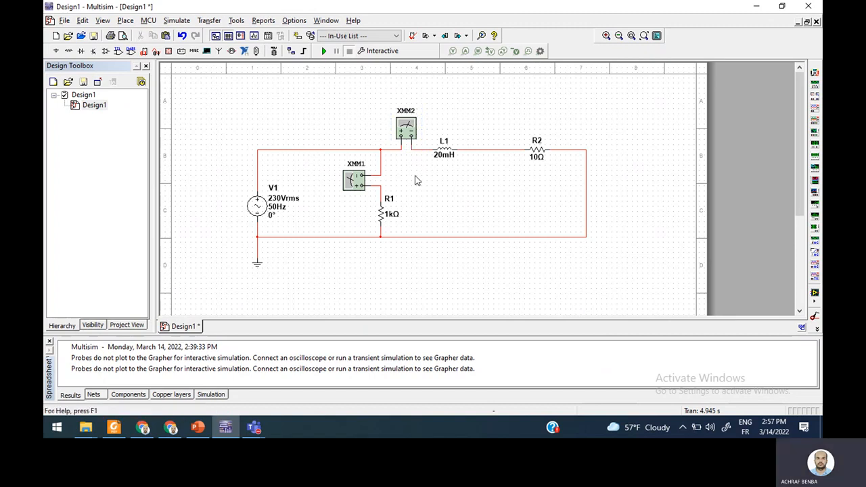
Set multimeter XMM2 to measure AC current and close its window.
double_click(406, 129)
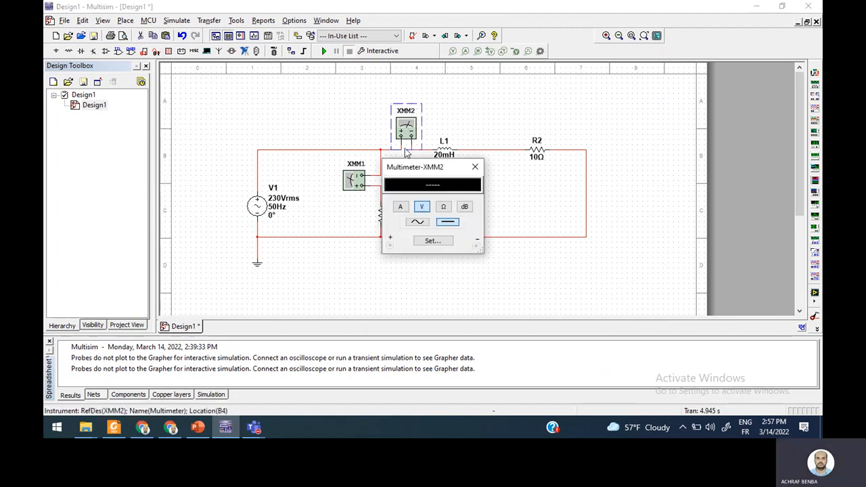
click(402, 207)
click(416, 222)
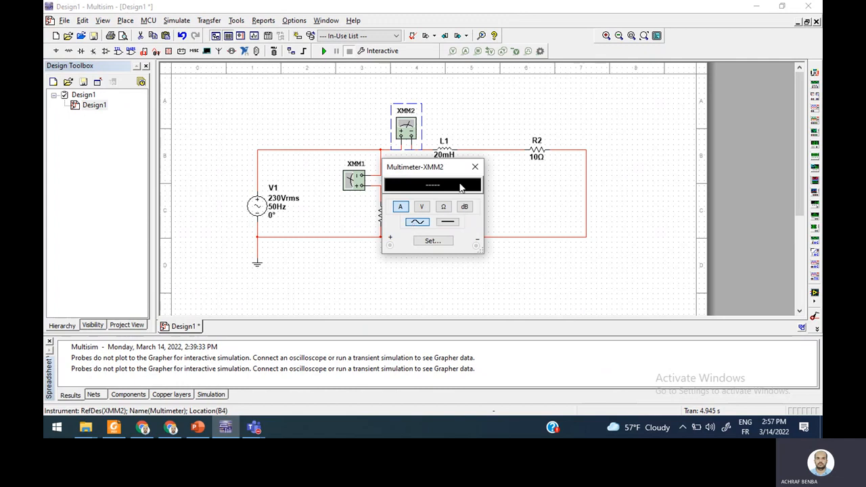
click(474, 169)
Place a third multimeter above the source's top wire and connect both its terminals to that wire.
click(815, 72)
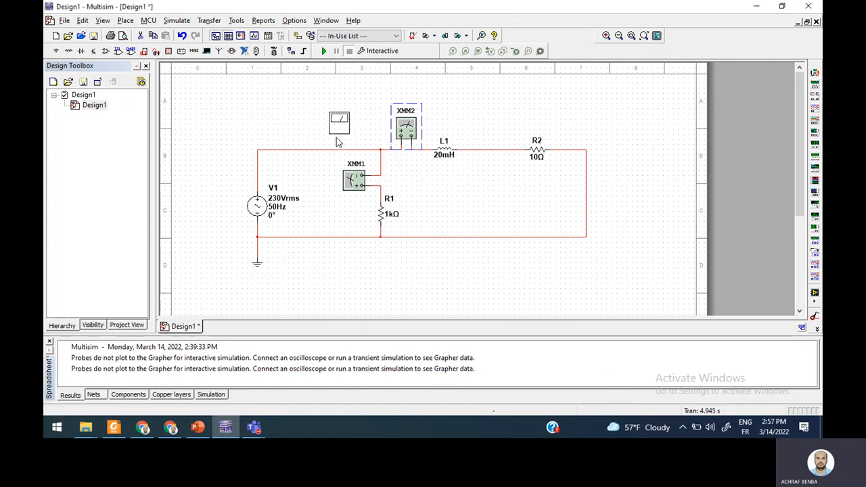
click(335, 142)
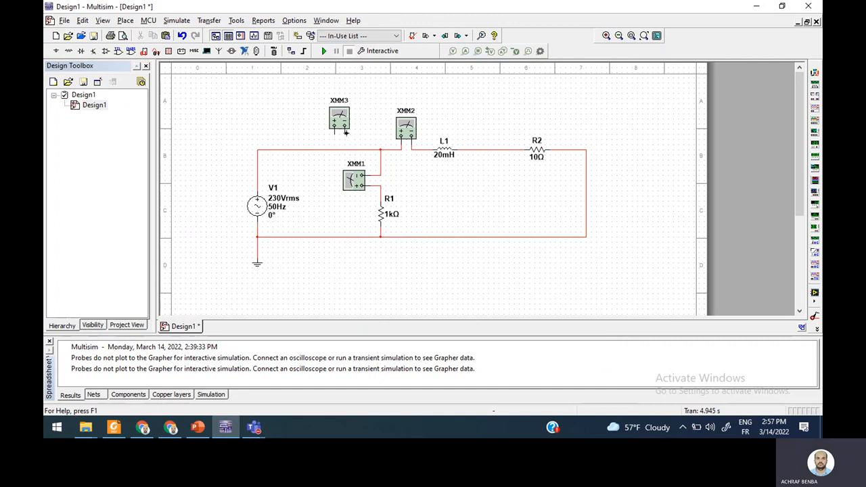
click(359, 149)
drag(341, 139, 347, 142)
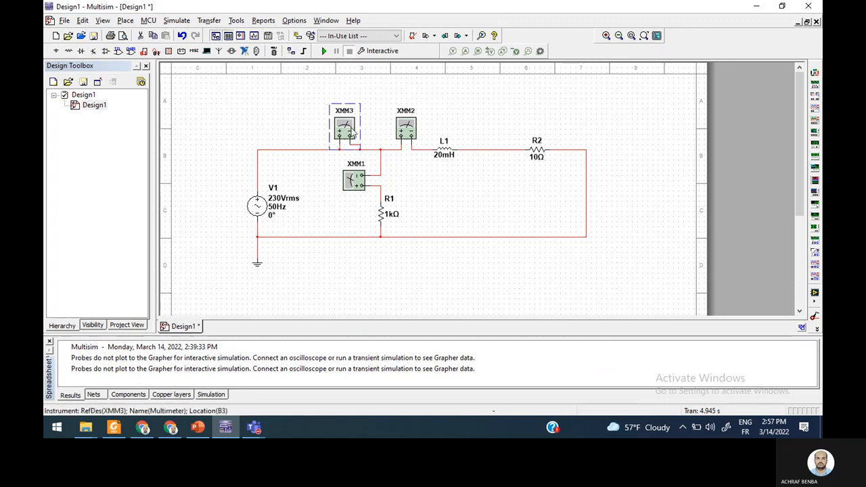
Set multimeter XMM3 to AC mode and delete the wire segment that bypasses it.
double_click(352, 134)
click(415, 224)
click(475, 167)
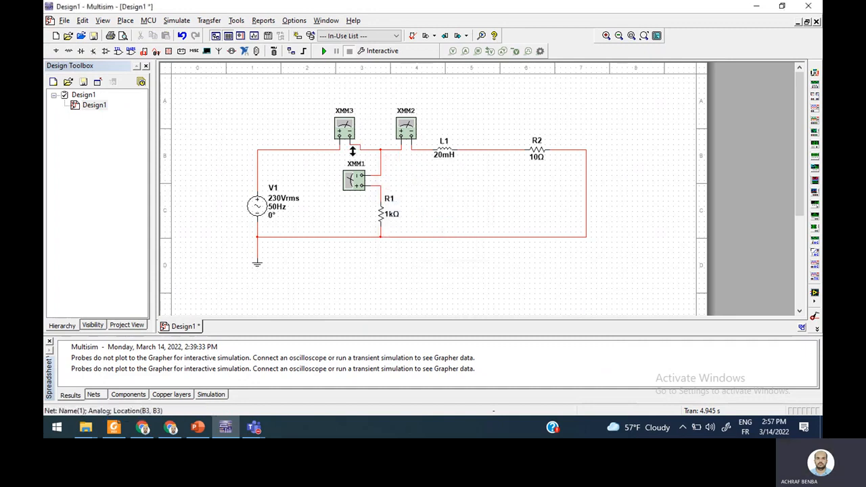
Open the windows of multimeters XMM3, XMM1 and XMM2, arrange them around the circuit and run the simulation.
double_click(350, 131)
drag(407, 174, 139, 111)
double_click(350, 180)
drag(424, 169, 374, 256)
click(406, 127)
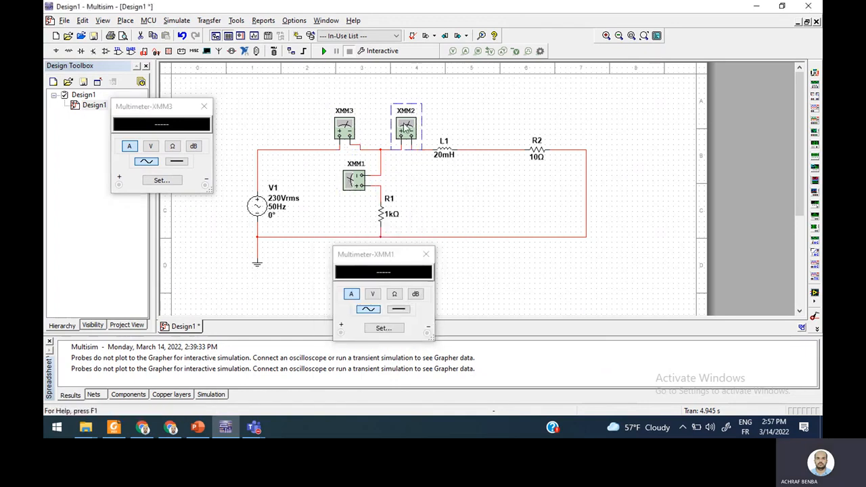
double_click(406, 127)
drag(416, 169, 608, 108)
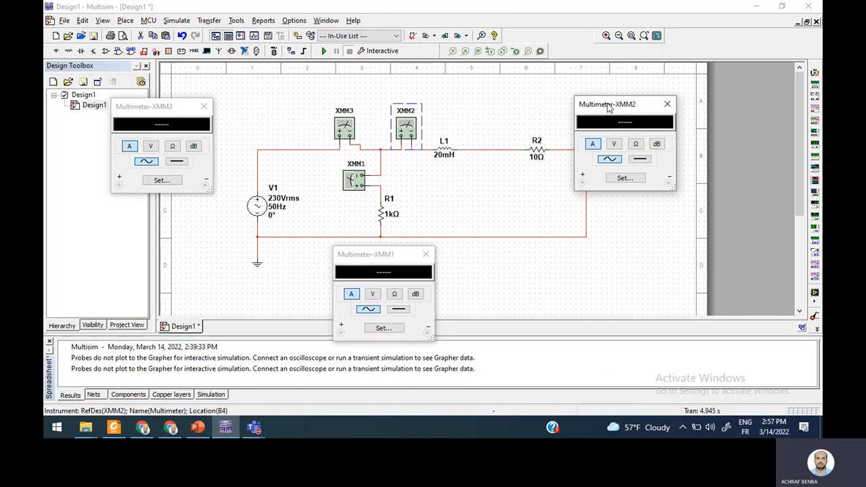
click(324, 52)
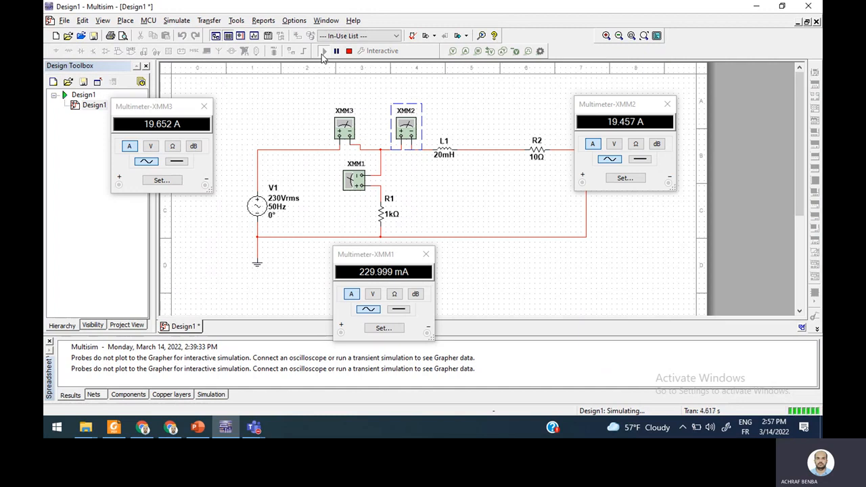
Stop the simulation and set the resistance of R1 to 20 Ω.
click(391, 215)
click(350, 51)
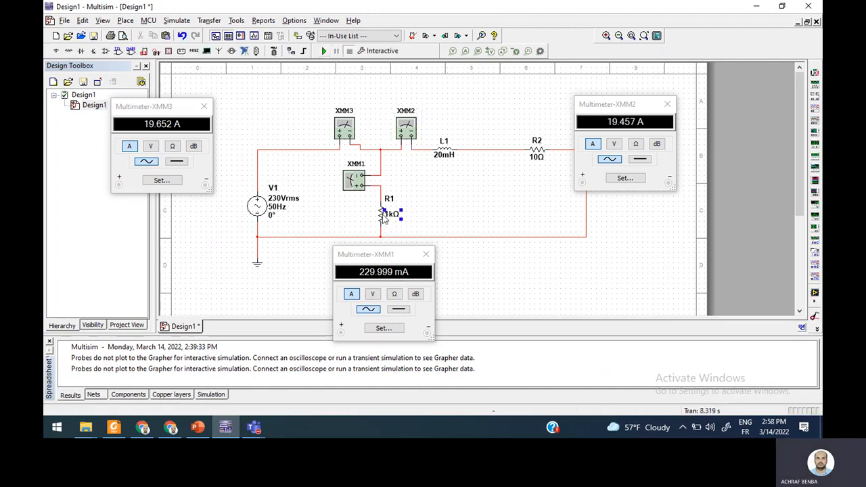
double_click(391, 216)
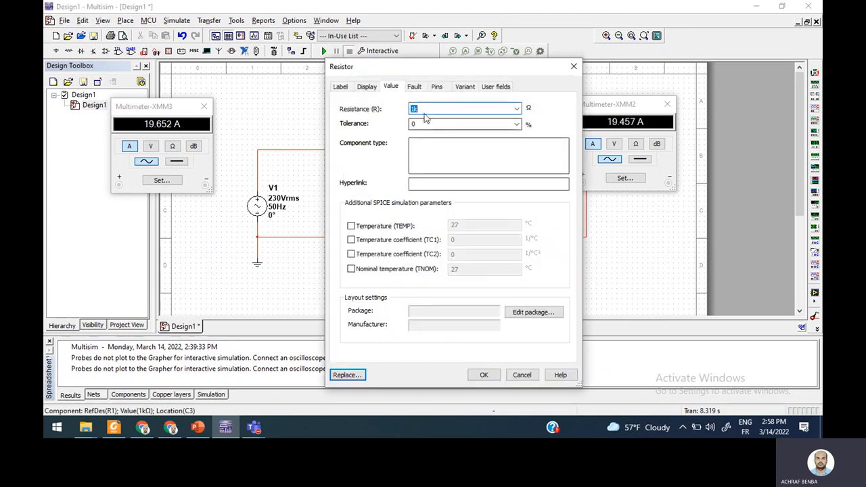
text(20)
key(Return)
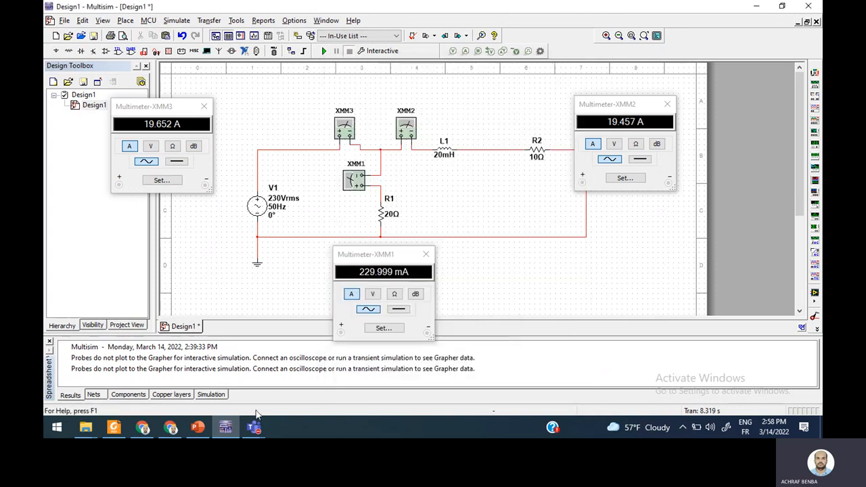
Check the circuit values on the Question 3 slide in PowerPoint, return to Multisim and rerun the simulation.
click(199, 428)
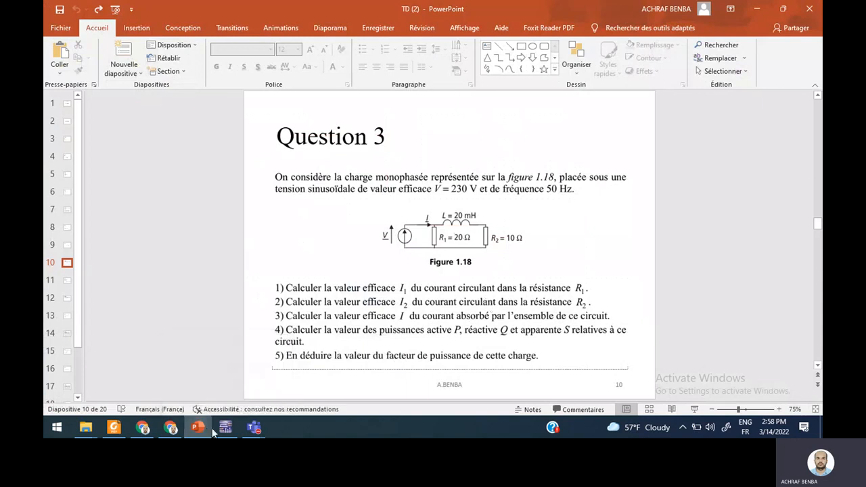
click(193, 434)
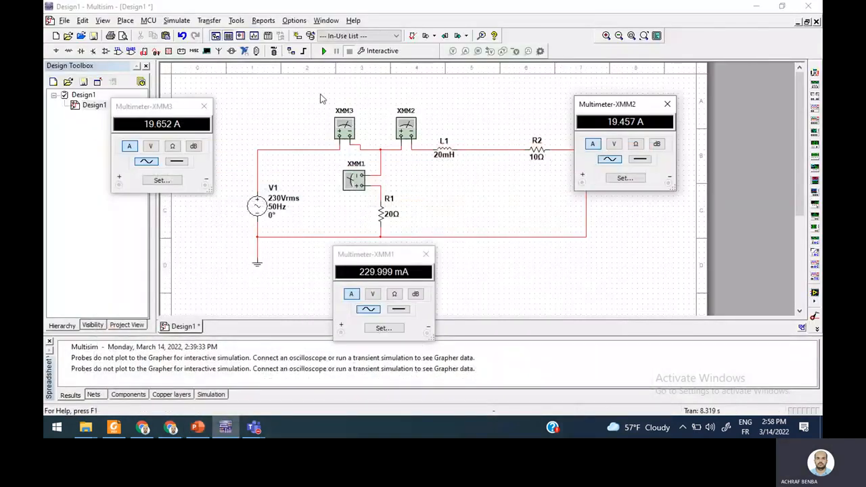
click(324, 51)
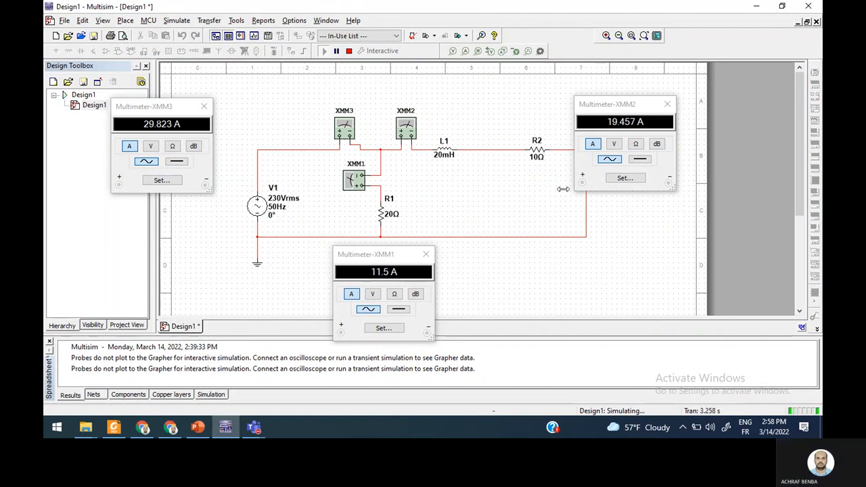
Compare the three simulated currents with the Solution 3 slide in PowerPoint, return to Multisim and stop the simulation.
click(197, 428)
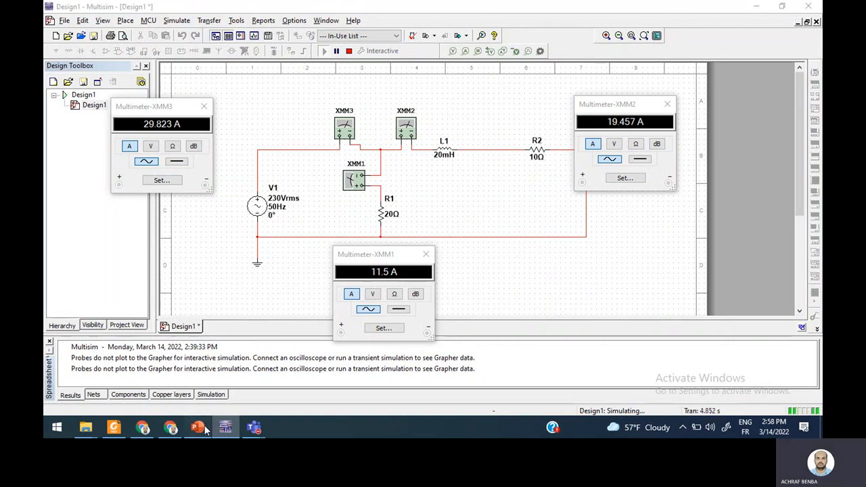
scroll(234, 284, down, 1)
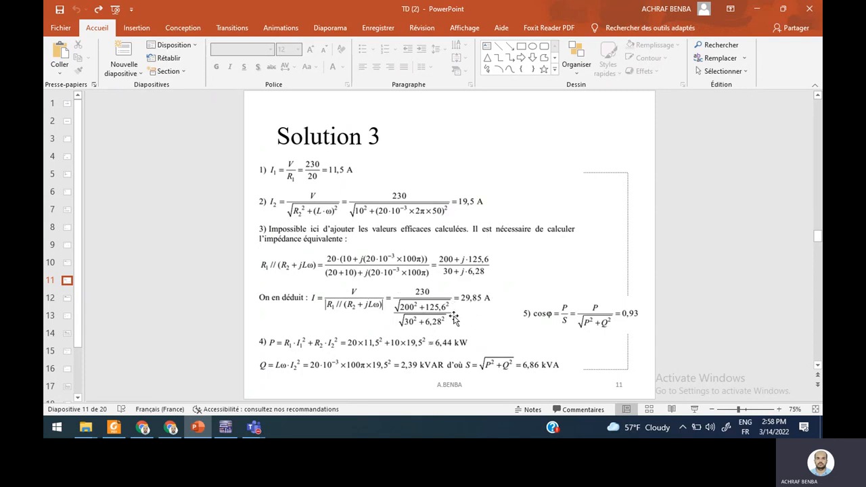
click(225, 427)
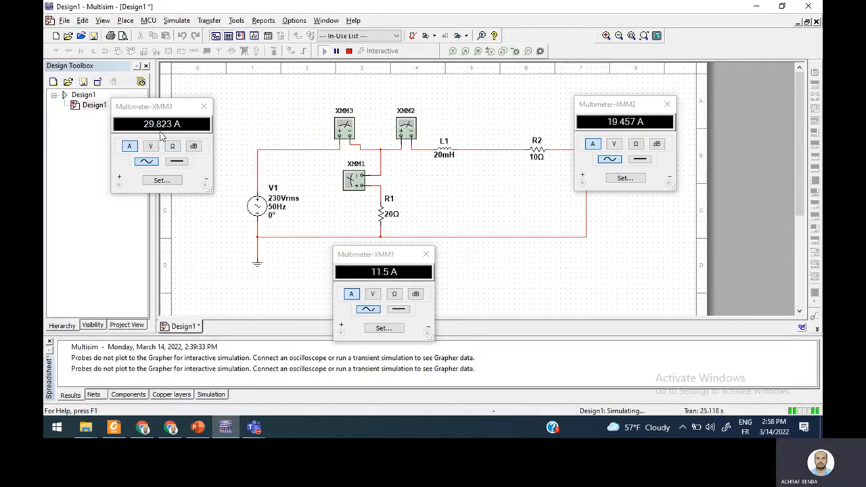
click(349, 53)
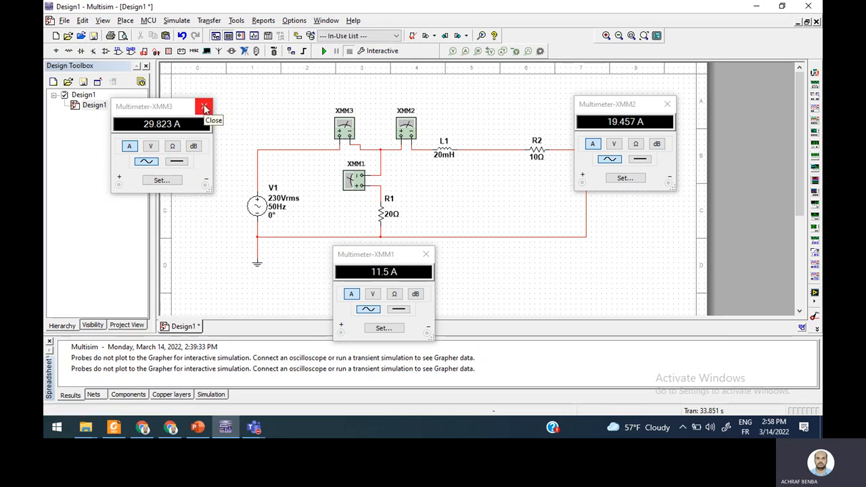
Close the windows of multimeters XMM3, XMM1 and XMM2.
click(204, 107)
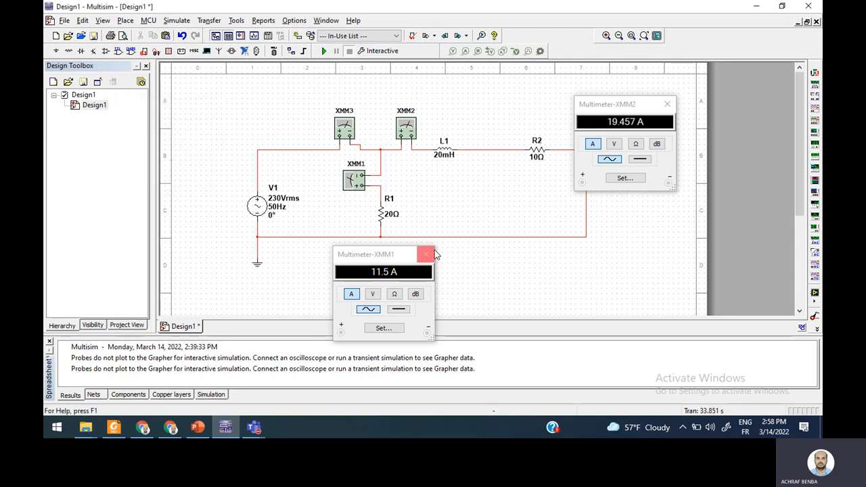
click(425, 255)
click(667, 104)
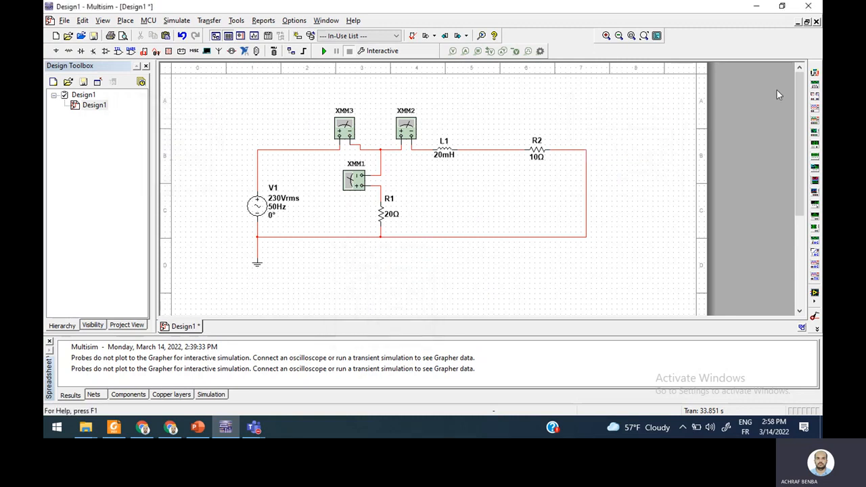
Place a wattmeter above the source's top wire and shift it slightly to clear the source branch.
click(816, 98)
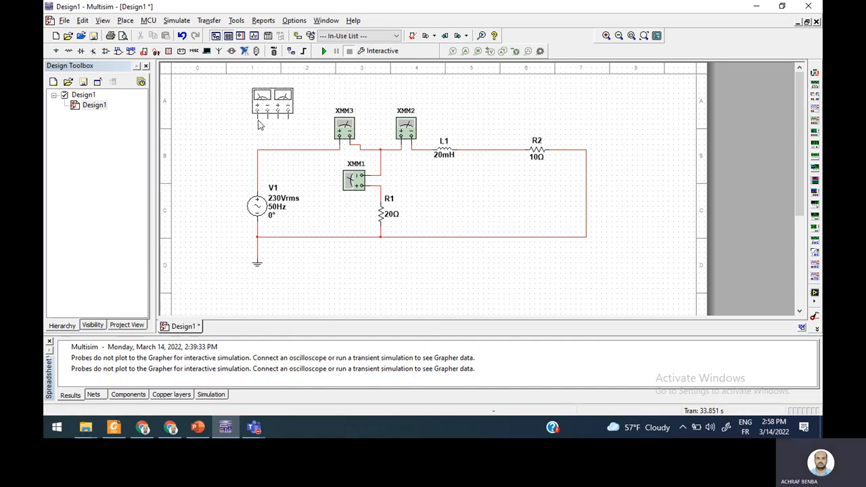
click(257, 120)
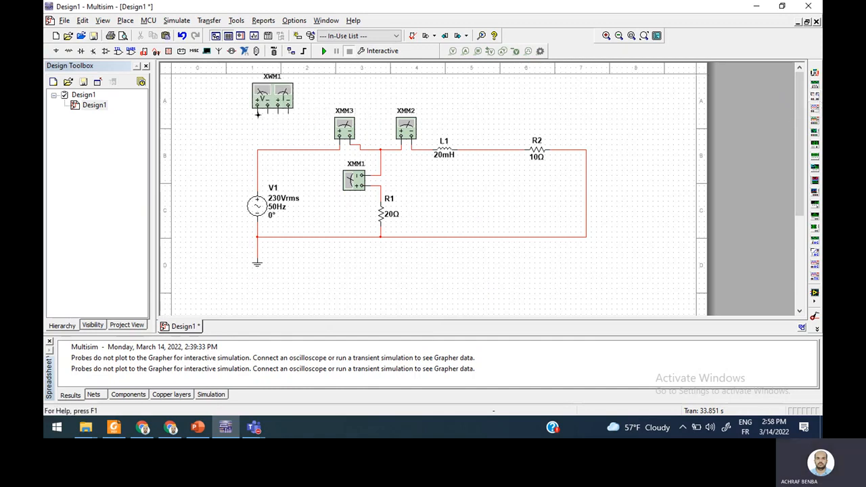
drag(268, 107, 278, 112)
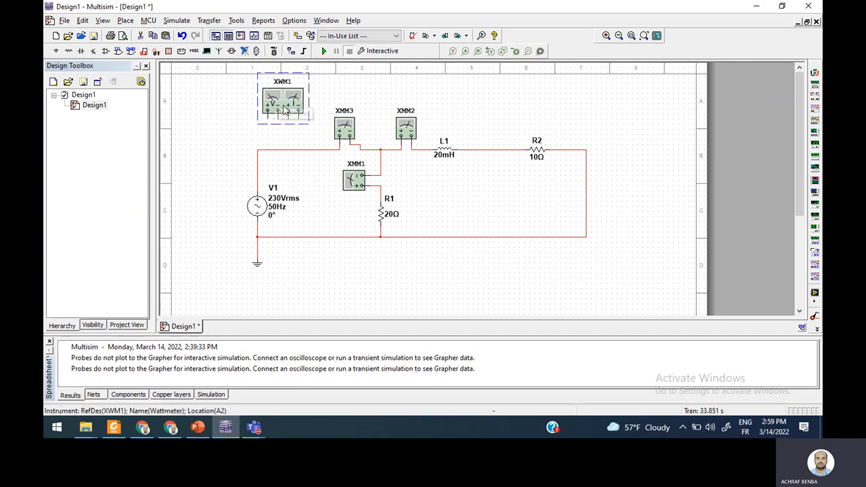
Wire the wattmeter's voltage terminals across the source and its current terminals in series before XMM3, deleting the bypassing wire segment.
click(265, 138)
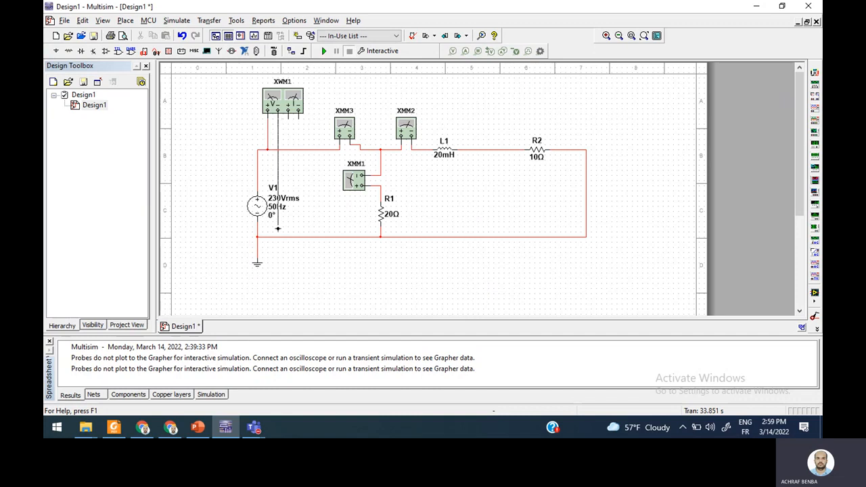
click(277, 237)
click(298, 149)
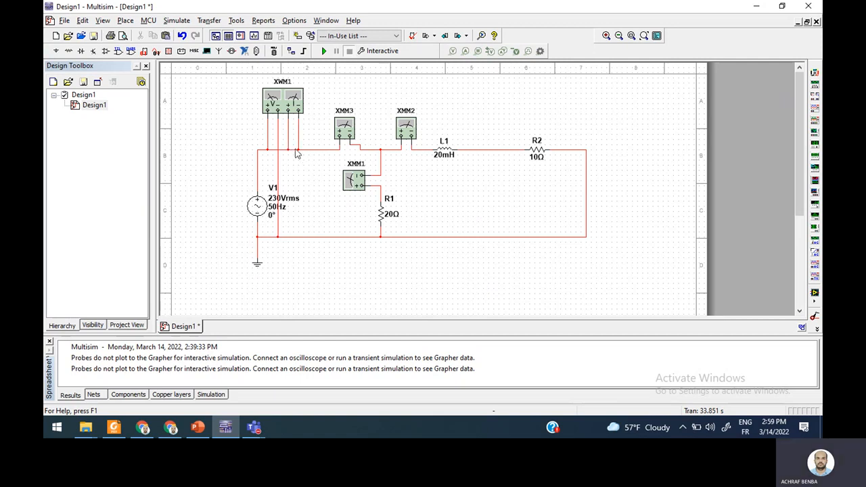
click(295, 151)
key(Delete)
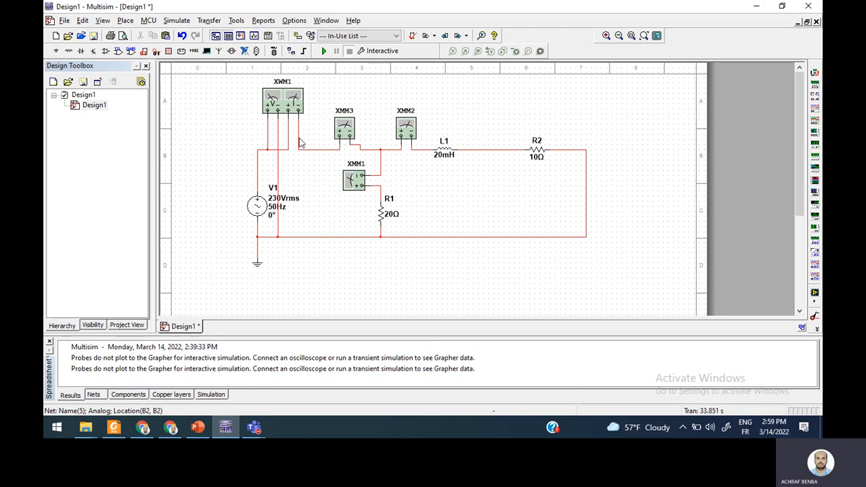
Open the wattmeter's window, move it beside the circuit and run the simulation.
double_click(297, 109)
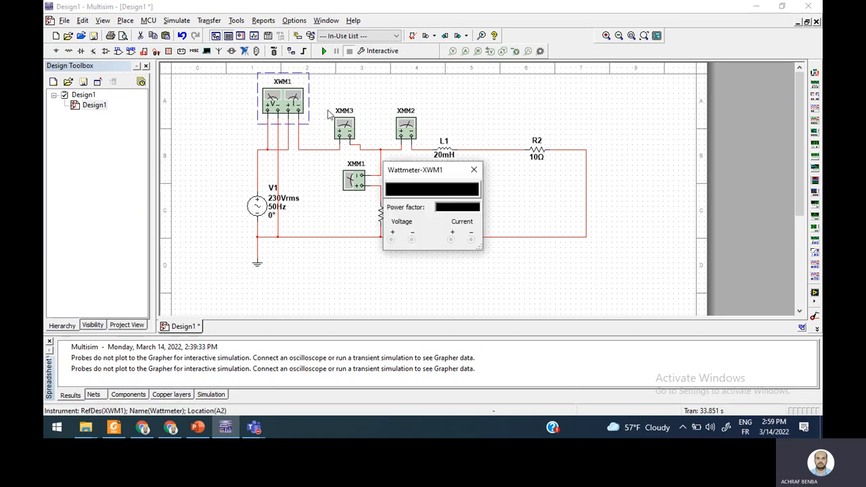
drag(406, 177, 618, 166)
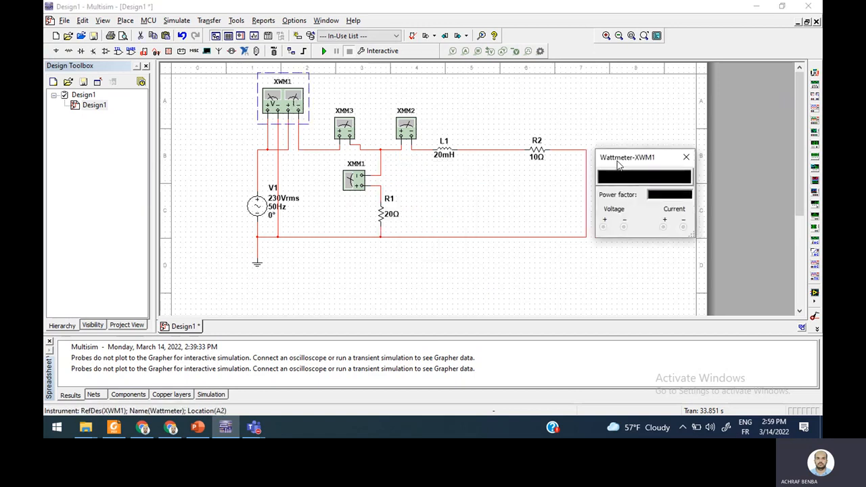
click(324, 52)
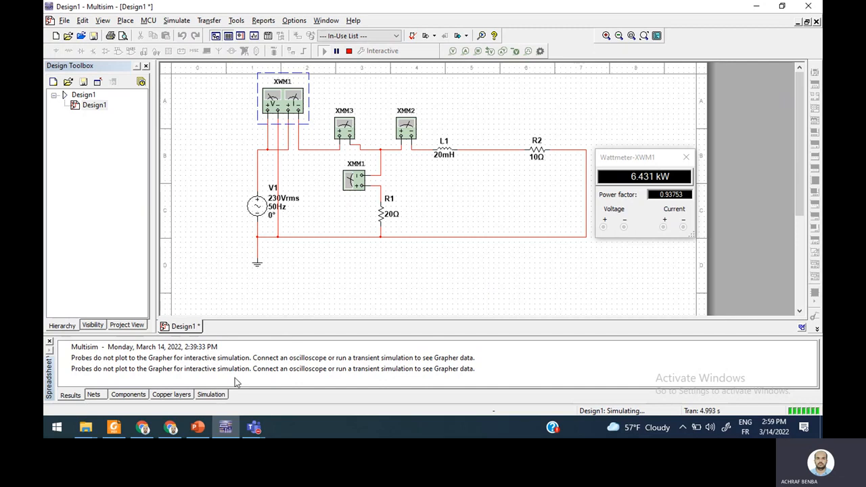
Compare the wattmeter's active power and power factor with the Solution 3 slide in PowerPoint, return to Multisim and stop the simulation.
click(198, 427)
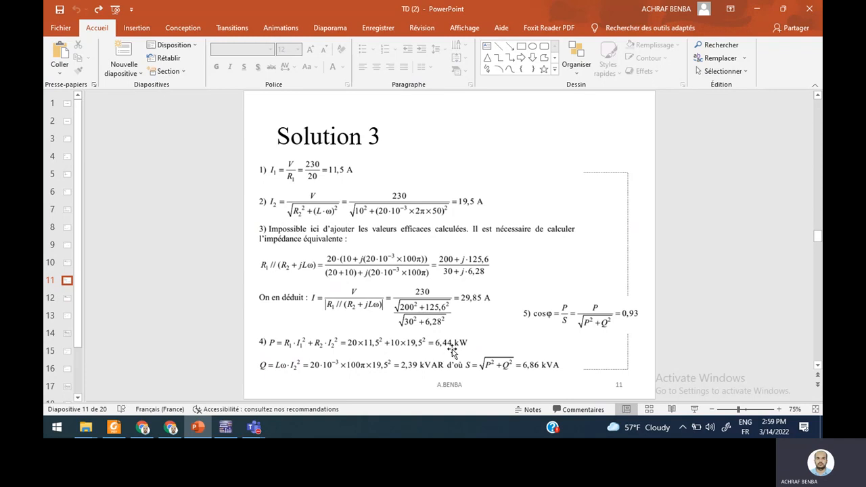
click(226, 427)
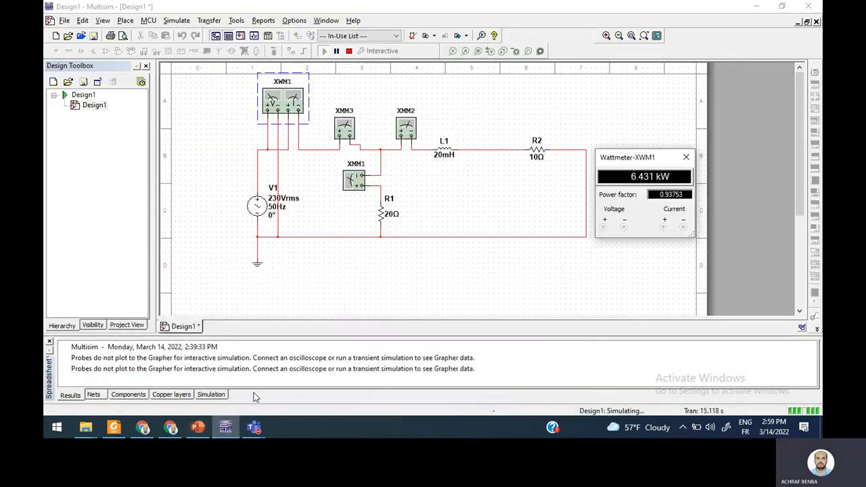
click(198, 427)
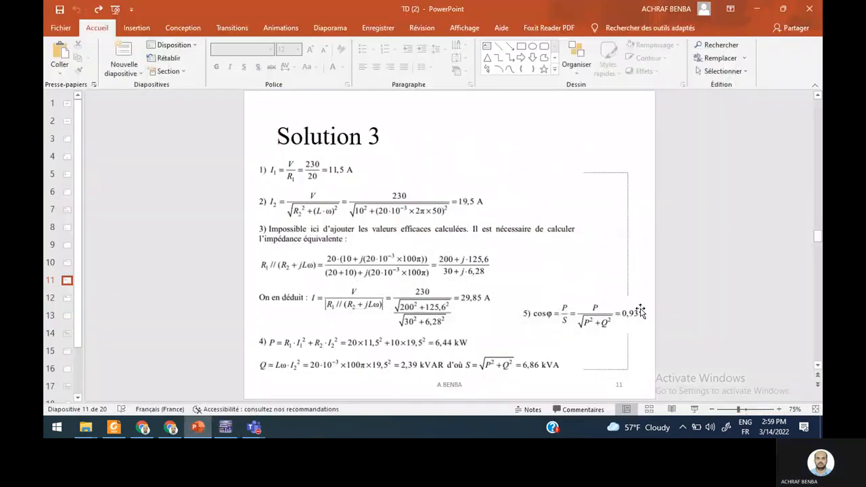
click(193, 429)
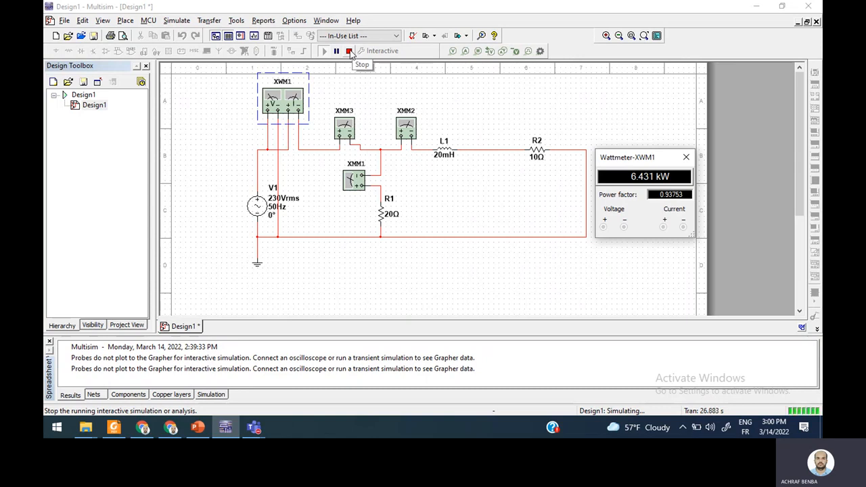
click(350, 52)
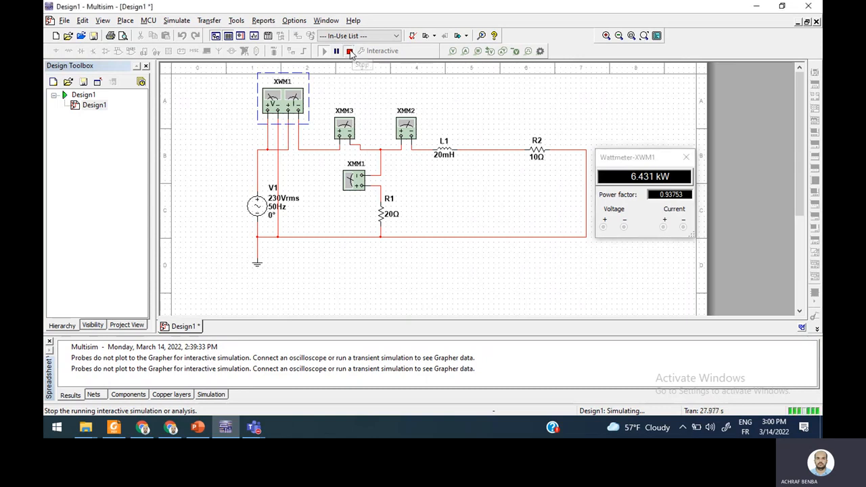
Open the window of multimeter XMM3, place it beside the source and rerun the simulation to view total current alongside power.
double_click(347, 133)
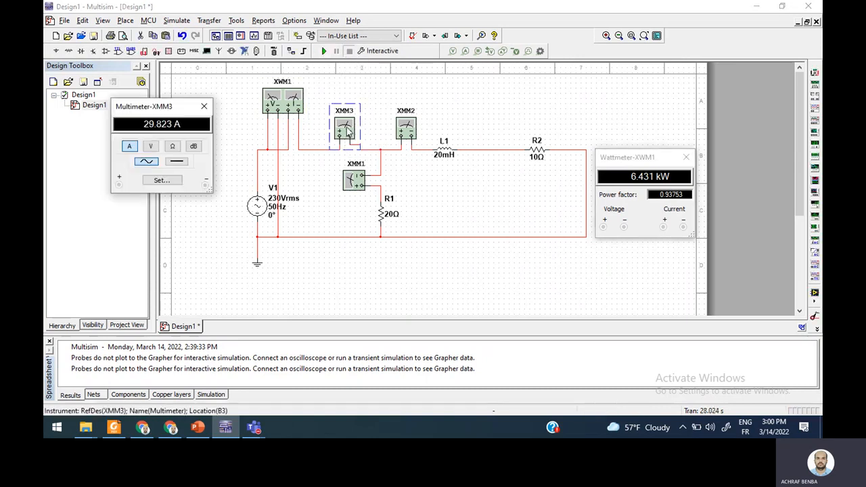
drag(152, 113, 151, 175)
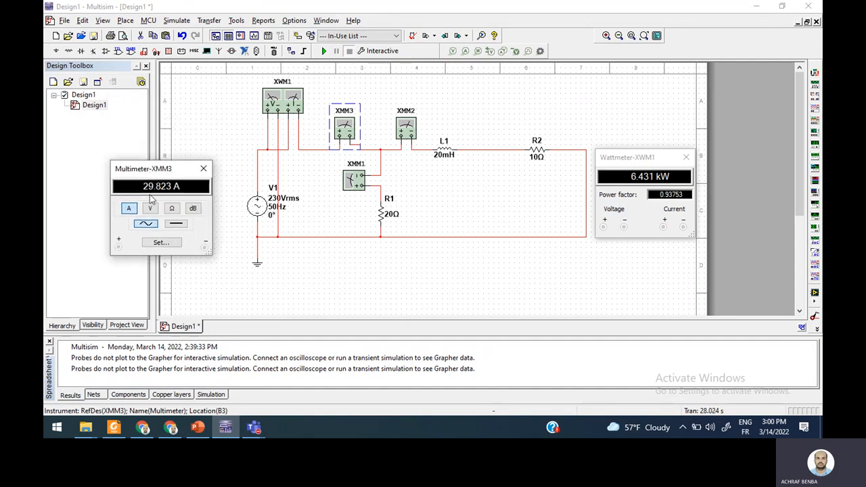
click(324, 52)
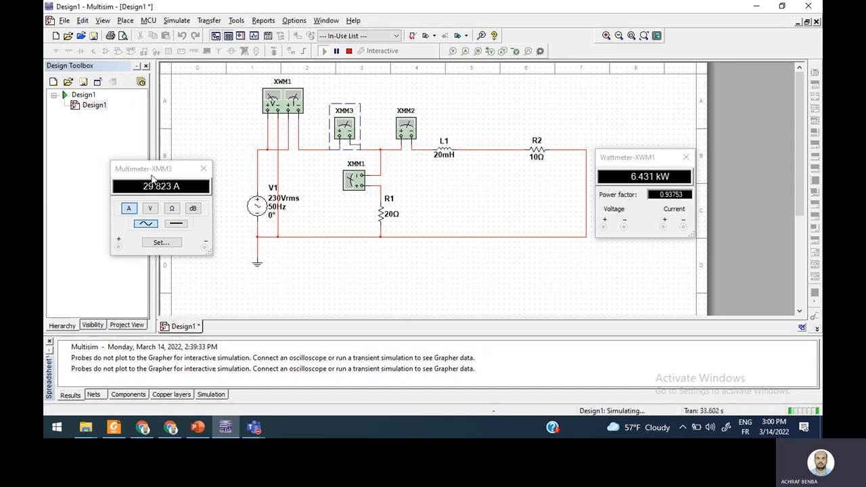
click(151, 177)
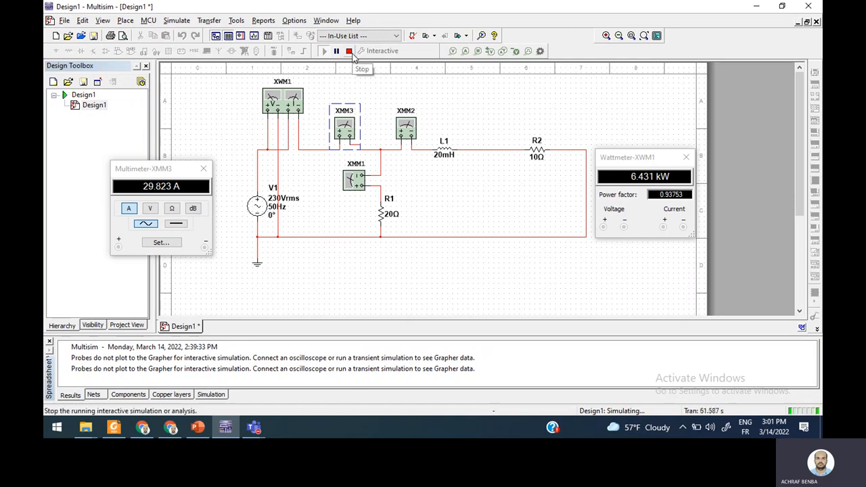
Switch to the Microsoft Teams meeting window and leave the meeting.
mouse_move(254, 426)
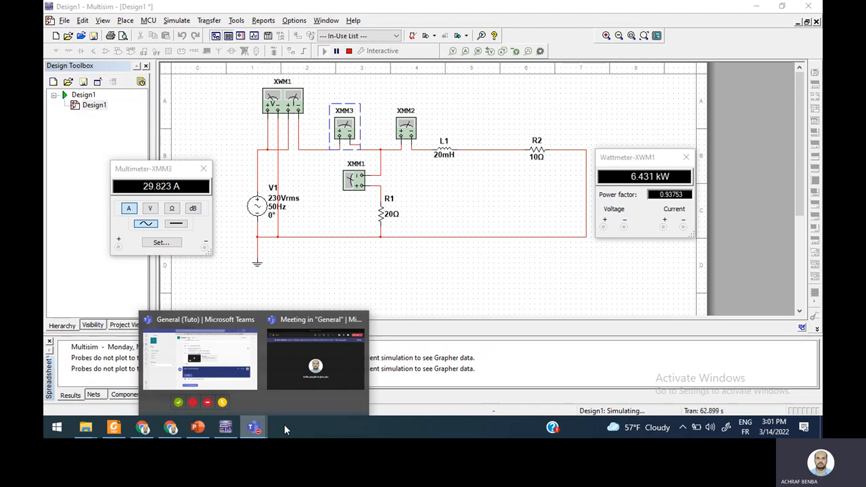
click(332, 379)
click(684, 49)
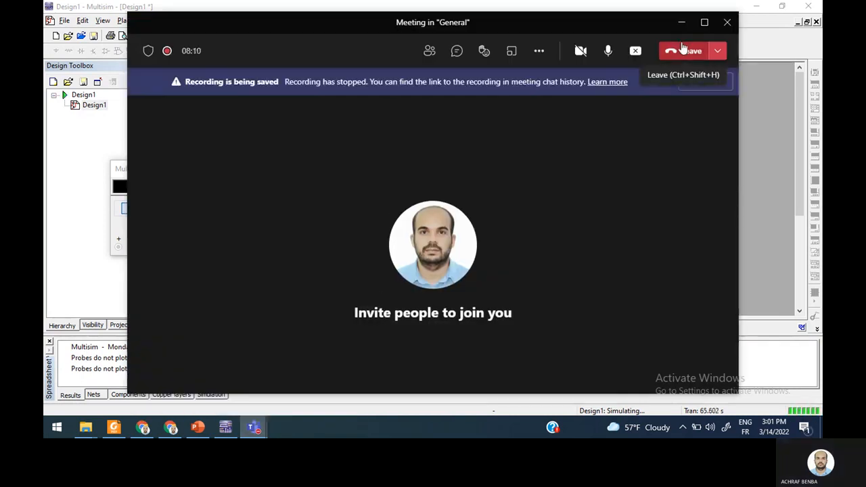